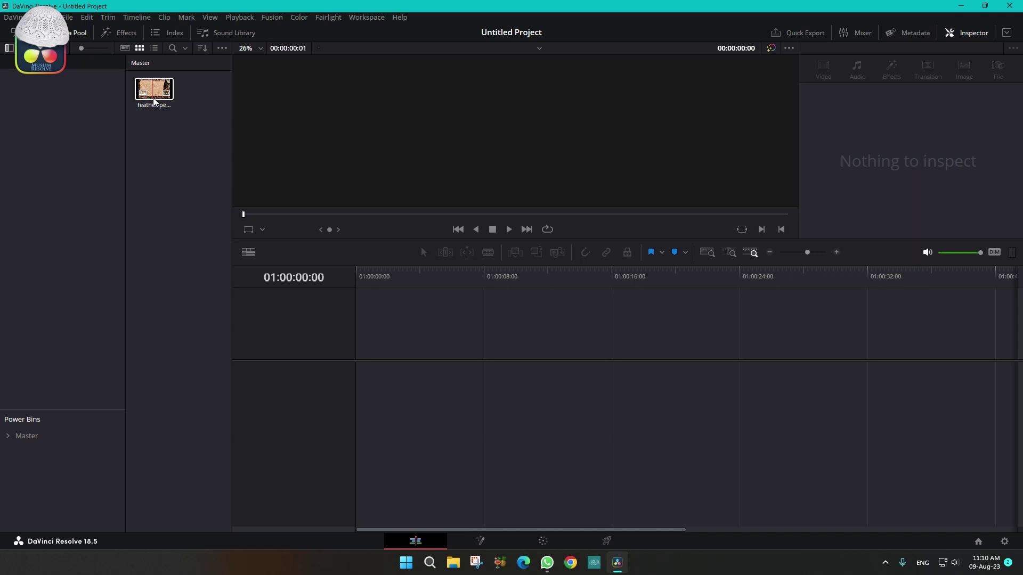
- Place the paper image on Timeline 1 with zoom 1.240 and position 20, -46
{"action": "mouse_move", "coordinate": [158, 92]}
{"action": "left_mouse_down"}
{"action": "mouse_move", "coordinate": [347, 340]}
{"action": "mouse_move", "coordinate": [363, 395]}
{"action": "left_mouse_up"}
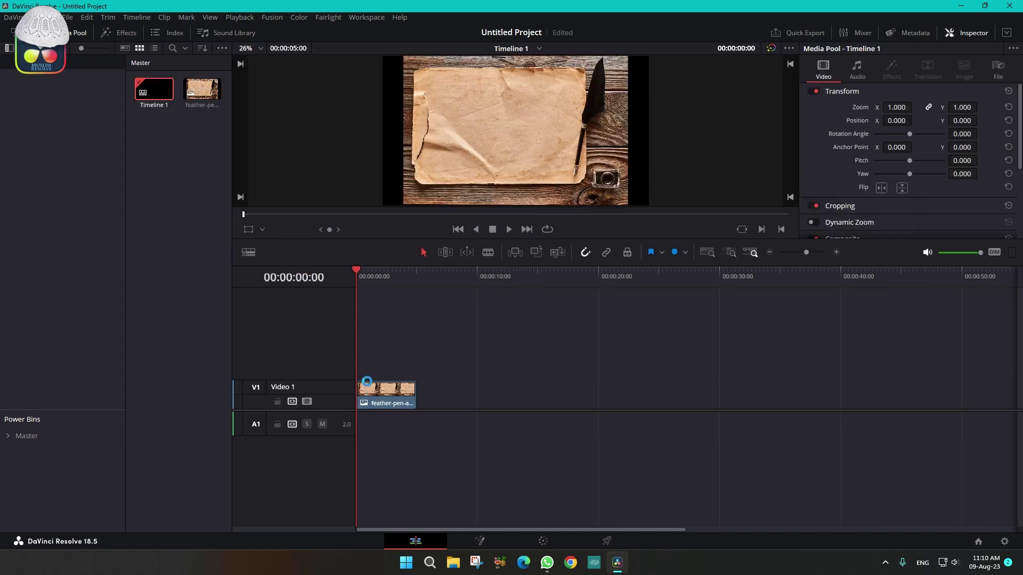
{"action": "left_click", "coordinate": [379, 277]}
{"action": "left_click", "coordinate": [385, 392]}
{"action": "left_click_drag", "start_coordinate": [871, 113], "coordinate": [903, 113]}
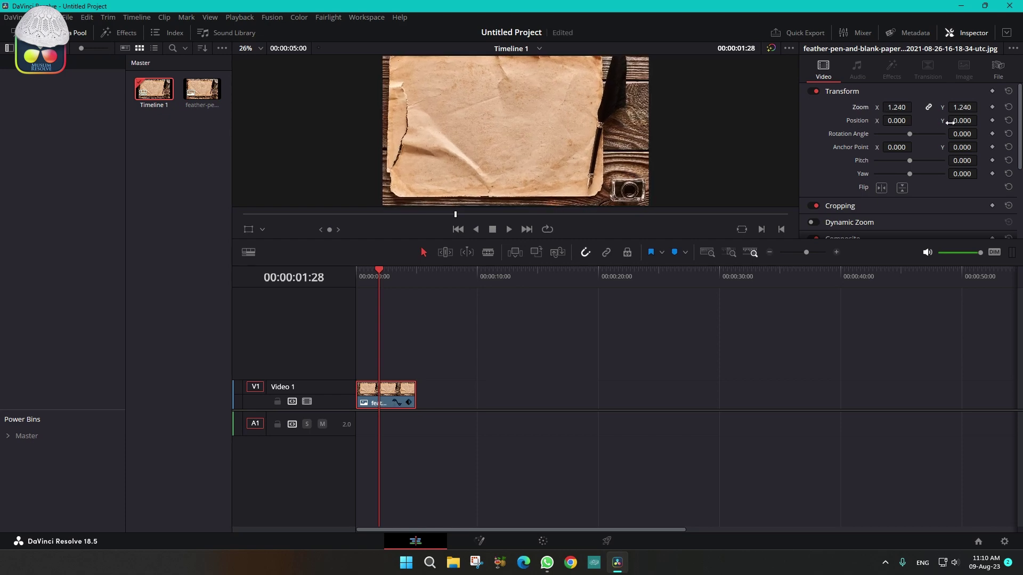
{"action": "left_click_drag", "start_coordinate": [961, 121], "coordinate": [915, 120]}
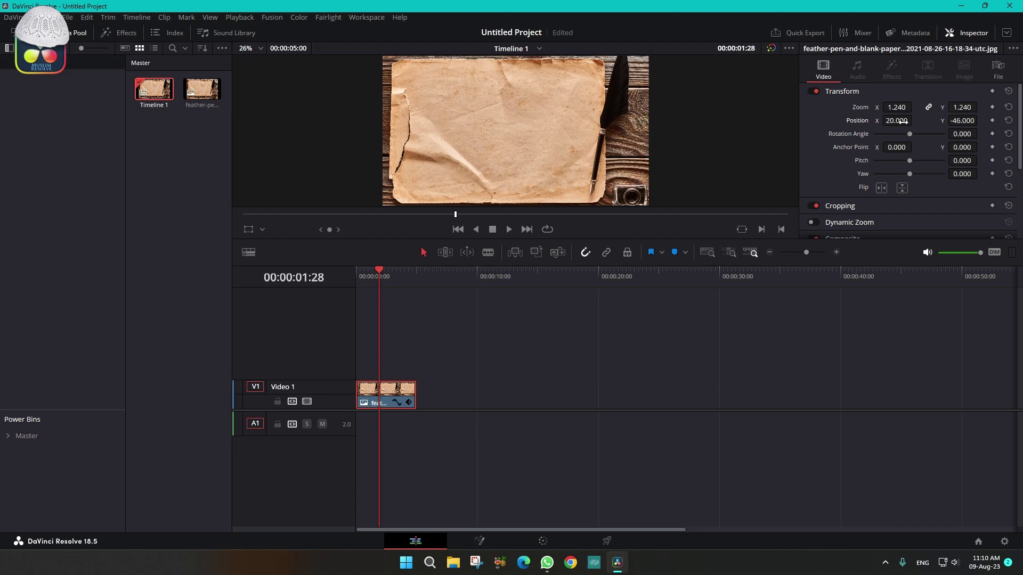
- Save the project and open Surah Al-Baqarah on Quran.com
{"action": "key", "text": "ctrl+s"}
{"action": "left_click", "coordinate": [593, 563]}
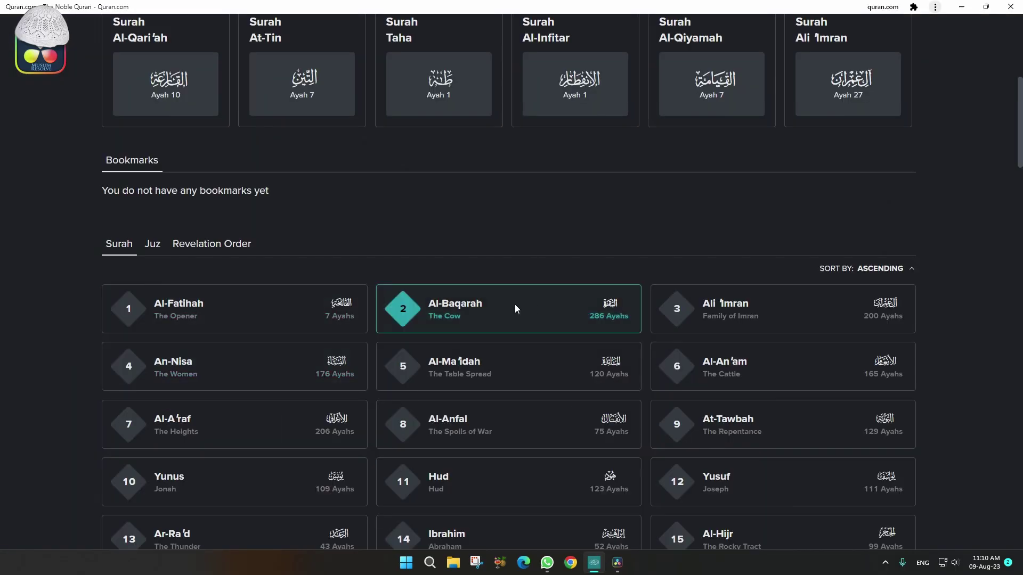
{"action": "left_click", "coordinate": [515, 305]}
{"action": "scroll", "coordinate": [680, 319], "scroll_direction": "down", "scroll_amount": 2}
{"action": "scroll", "coordinate": [647, 320], "scroll_direction": "down", "scroll_amount": 1}
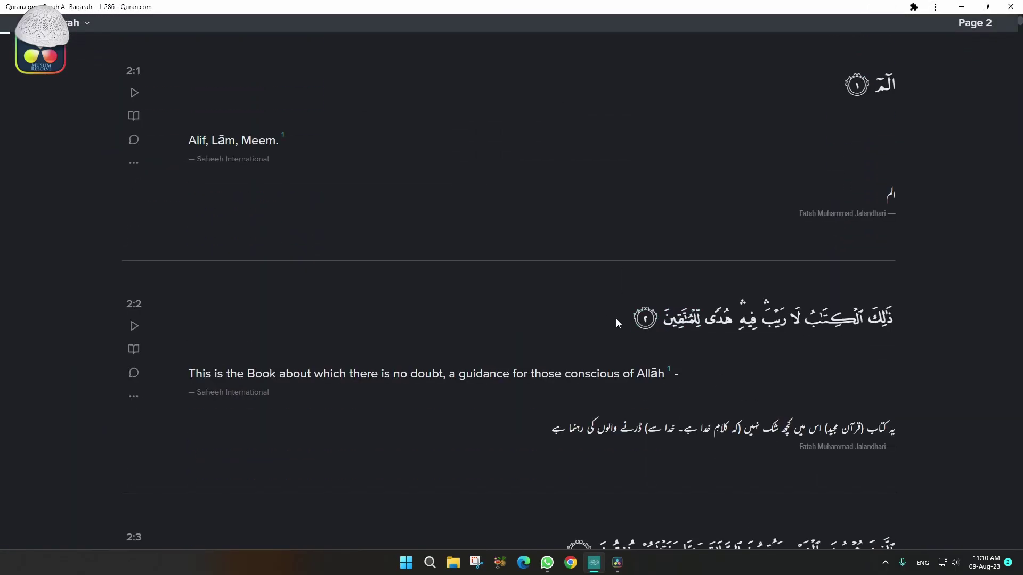
{"action": "scroll", "coordinate": [616, 319], "scroll_direction": "down", "scroll_amount": 2}
{"action": "left_click_drag", "start_coordinate": [903, 382], "coordinate": [609, 392]}
- Add a Text+ title from Effects > Titles onto a new track above the paper image
{"action": "left_click", "coordinate": [619, 563]}
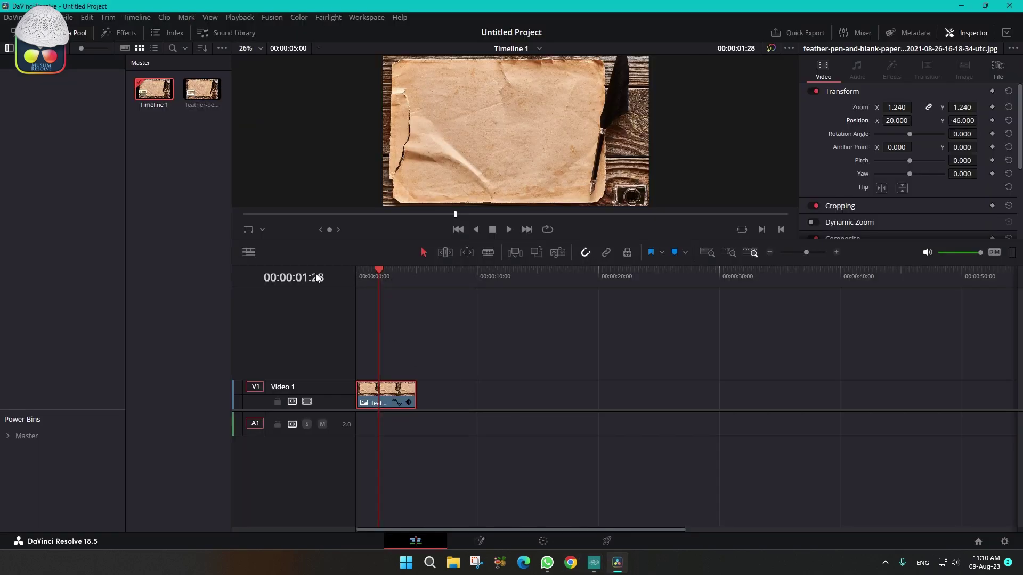
{"action": "left_click", "coordinate": [119, 36]}
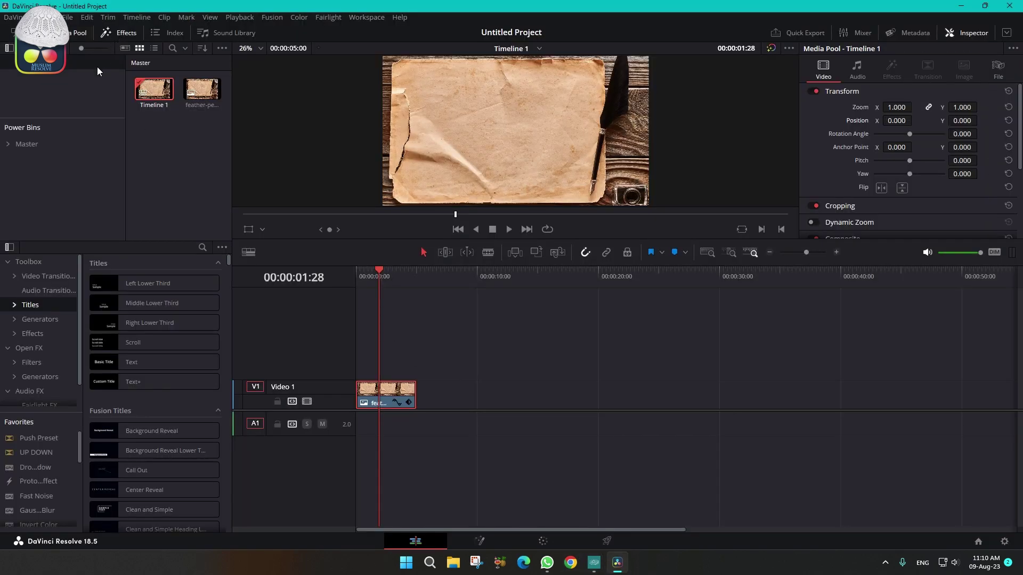
{"action": "left_click", "coordinate": [129, 362]}
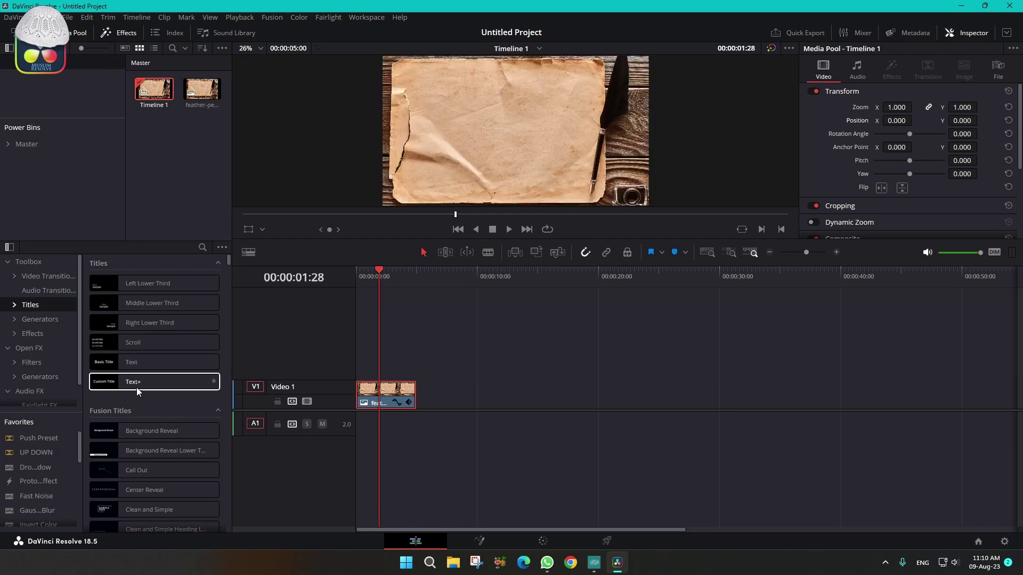
{"action": "mouse_move", "coordinate": [132, 381]}
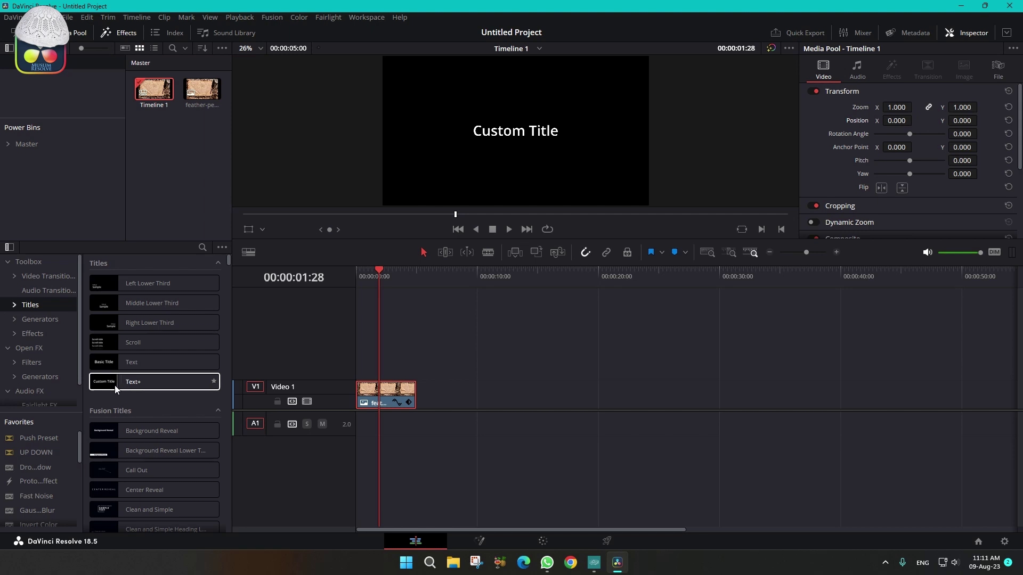
{"action": "left_click_drag", "start_coordinate": [115, 383], "coordinate": [392, 365]}
{"action": "left_click", "coordinate": [393, 364]}
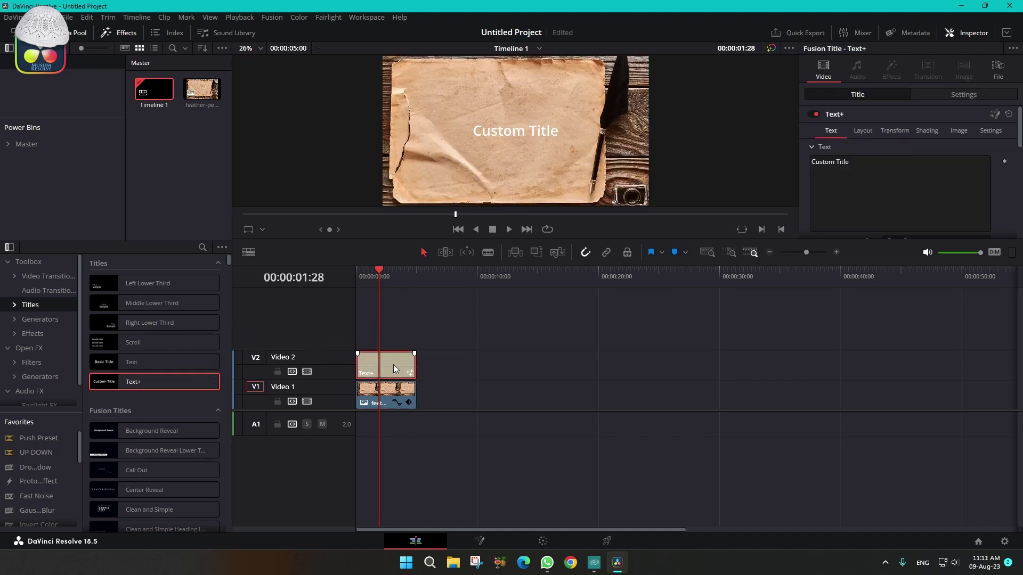
{"action": "left_click", "coordinate": [856, 177]}
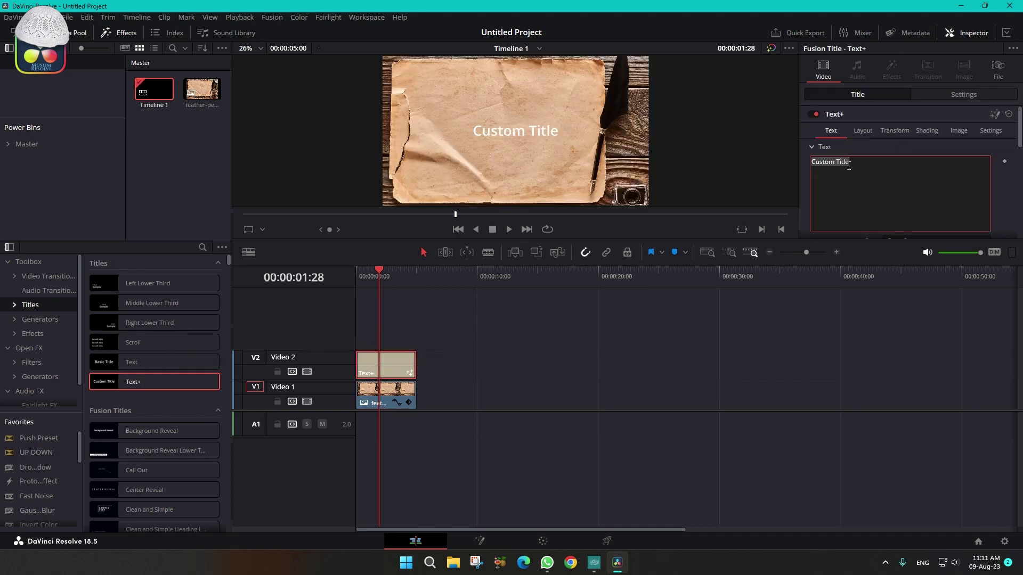
- Paste the Arabic verse into the title and set its font to A Thuluth
{"action": "key", "text": "ctrl+v"}
{"action": "scroll", "coordinate": [871, 171], "scroll_direction": "down", "scroll_amount": 1}
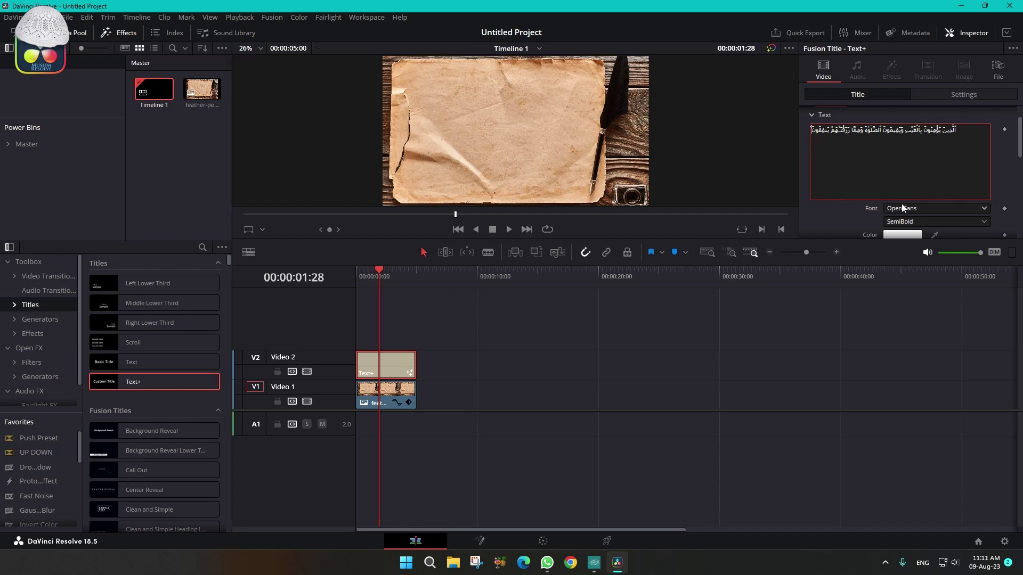
{"action": "left_click", "coordinate": [902, 206]}
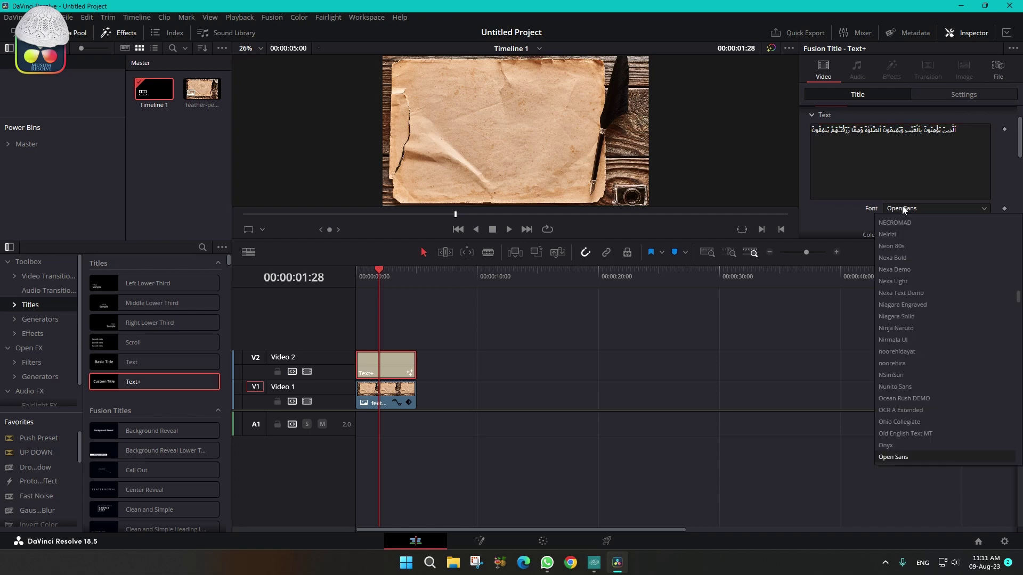
{"action": "key", "text": "a"}
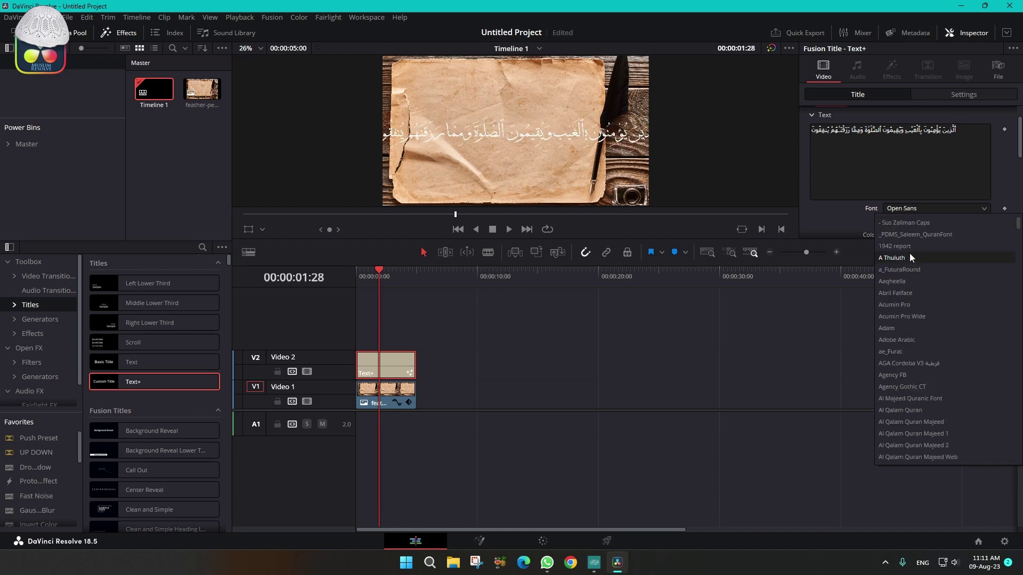
{"action": "left_click", "coordinate": [909, 254]}
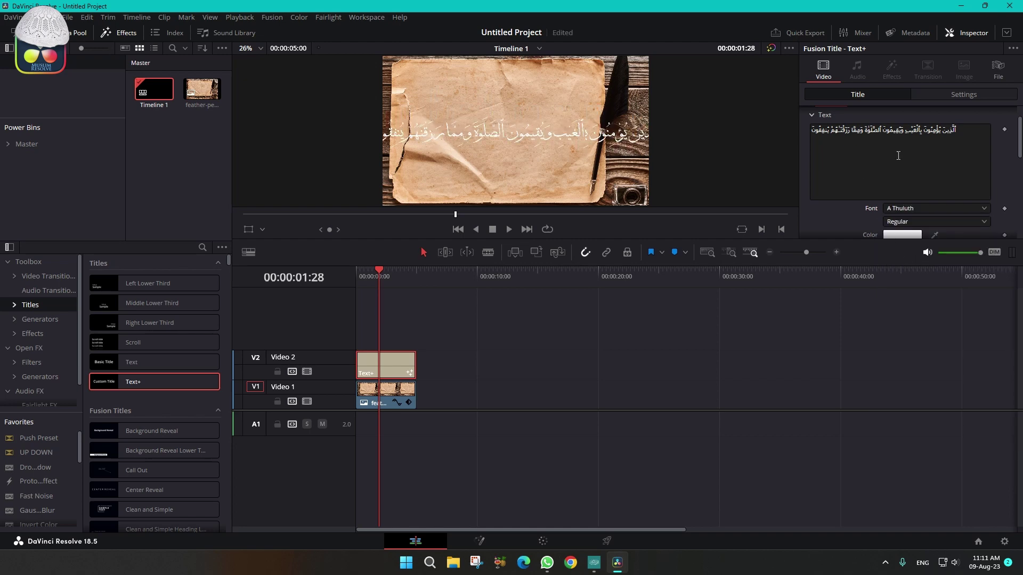
{"action": "scroll", "coordinate": [881, 132], "scroll_direction": "down", "scroll_amount": 1}
{"action": "left_click_drag", "start_coordinate": [905, 216], "coordinate": [893, 216]}
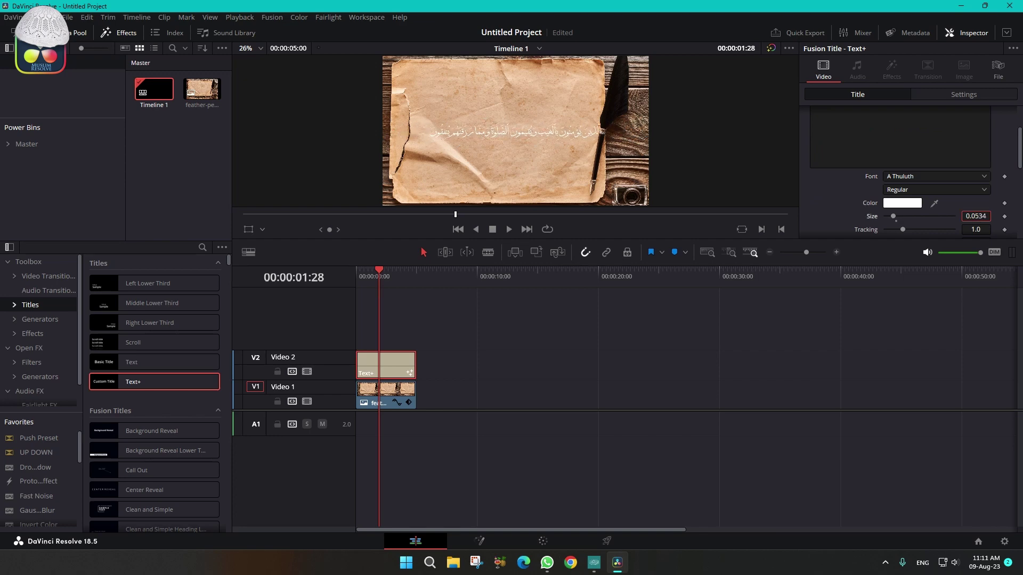
- Make the verse text black and move it higher on the paper
{"action": "left_click", "coordinate": [902, 203]}
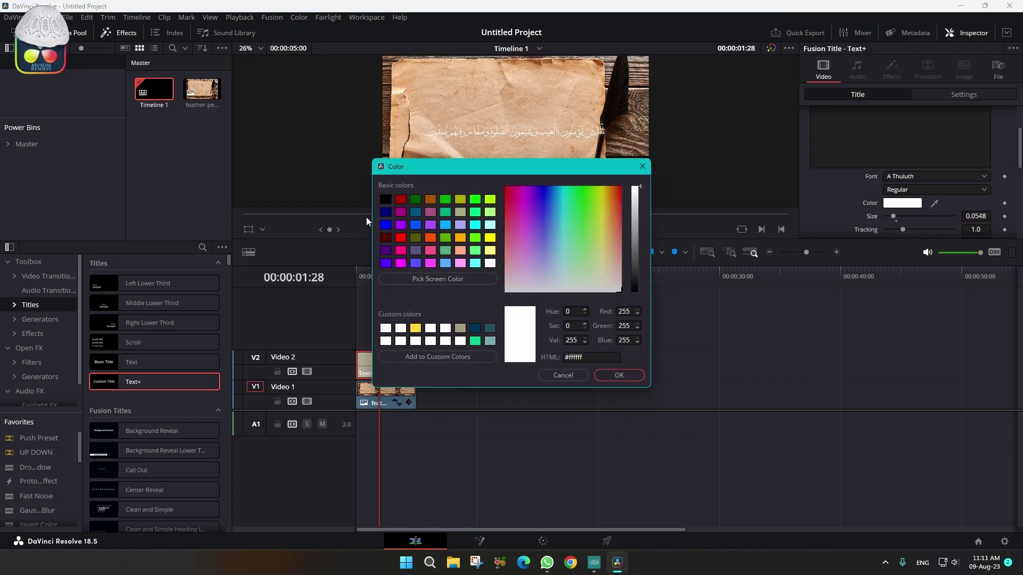
{"action": "left_click", "coordinate": [387, 201]}
{"action": "left_click", "coordinate": [615, 376]}
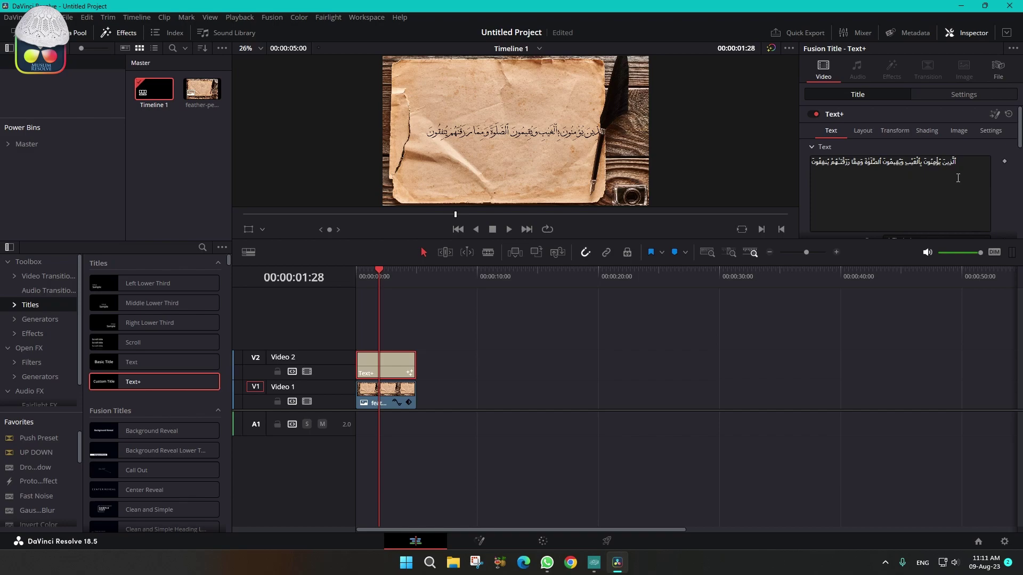
{"action": "left_click", "coordinate": [963, 94]}
{"action": "left_click_drag", "start_coordinate": [897, 143], "coordinate": [916, 143]}
{"action": "left_click_drag", "start_coordinate": [963, 143], "coordinate": [981, 143]}
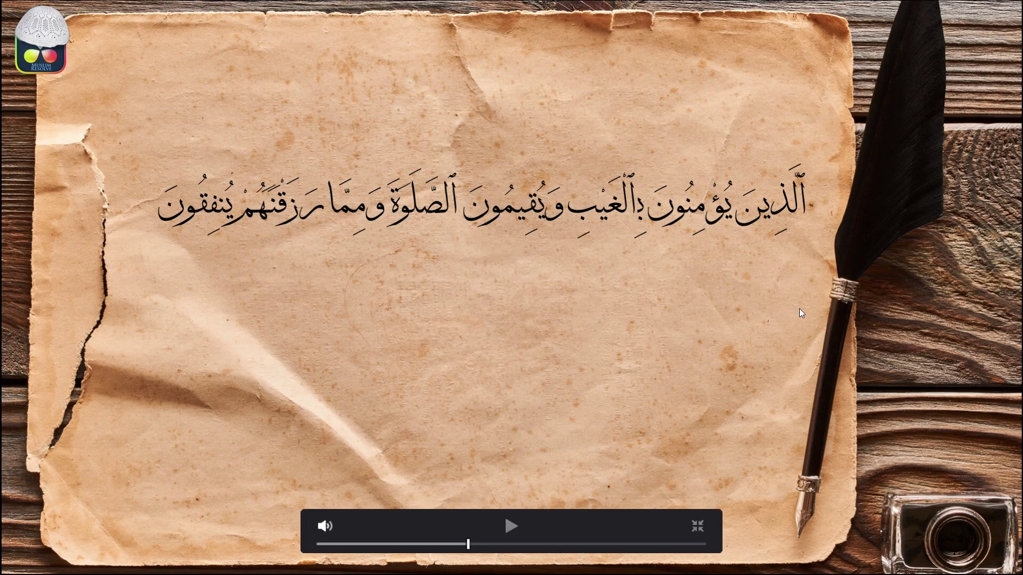
{"action": "key", "text": "Escape"}
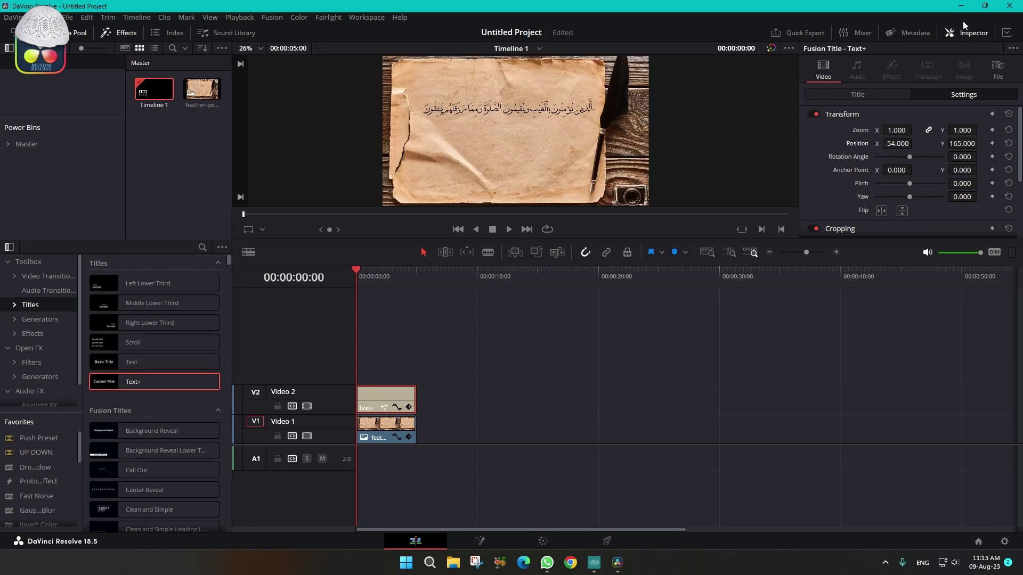
- Set Write On Start and End to 1.0 to hide the verse, then save
{"action": "left_click", "coordinate": [854, 93]}
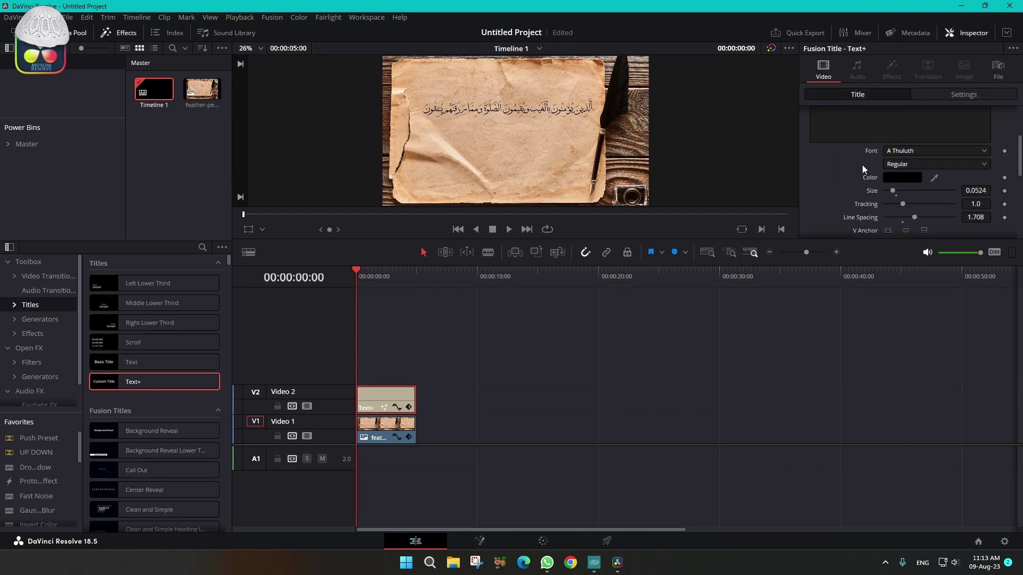
{"action": "scroll", "coordinate": [871, 192], "scroll_direction": "down", "scroll_amount": 1}
{"action": "scroll", "coordinate": [875, 202], "scroll_direction": "down", "scroll_amount": 1}
{"action": "scroll", "coordinate": [875, 201], "scroll_direction": "down", "scroll_amount": 1}
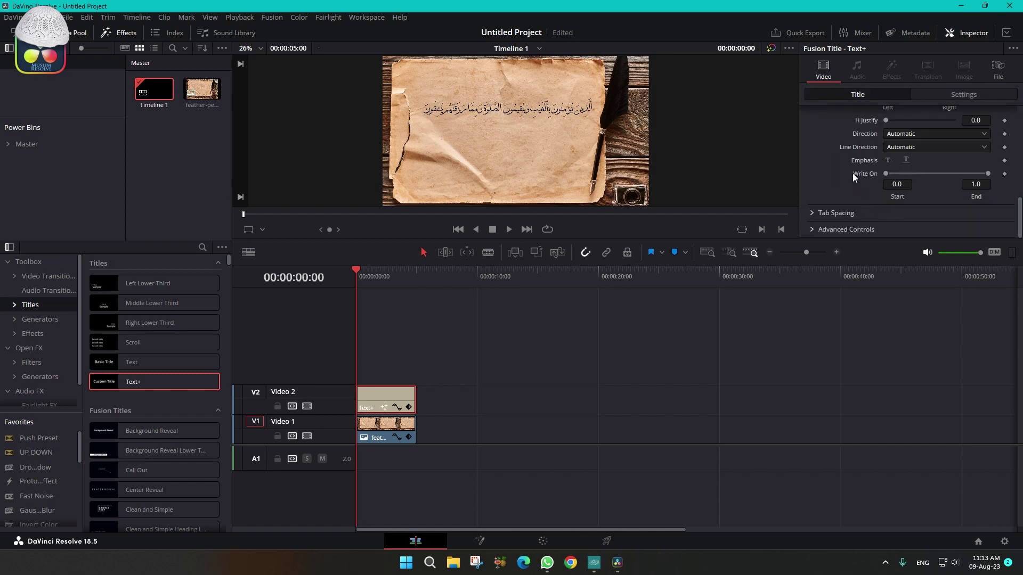
{"action": "mouse_move", "coordinate": [961, 185]}
{"action": "left_mouse_down"}
{"action": "mouse_move", "coordinate": [927, 184]}
{"action": "mouse_move", "coordinate": [931, 198]}
{"action": "mouse_move", "coordinate": [990, 185]}
{"action": "left_mouse_up"}
{"action": "key", "text": "ctrl+s"}
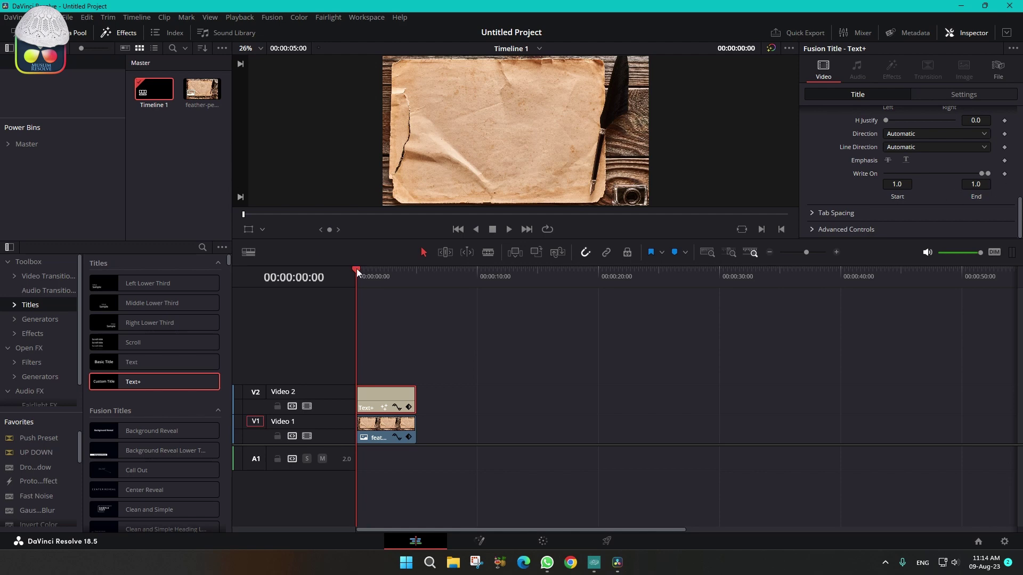
- Keyframe Write On Start from 1.0 at the start to 0.0 near 00:00:01:21, then preview
{"action": "left_click", "coordinate": [1005, 176]}
{"action": "left_click_drag", "start_coordinate": [357, 270], "coordinate": [378, 270]}
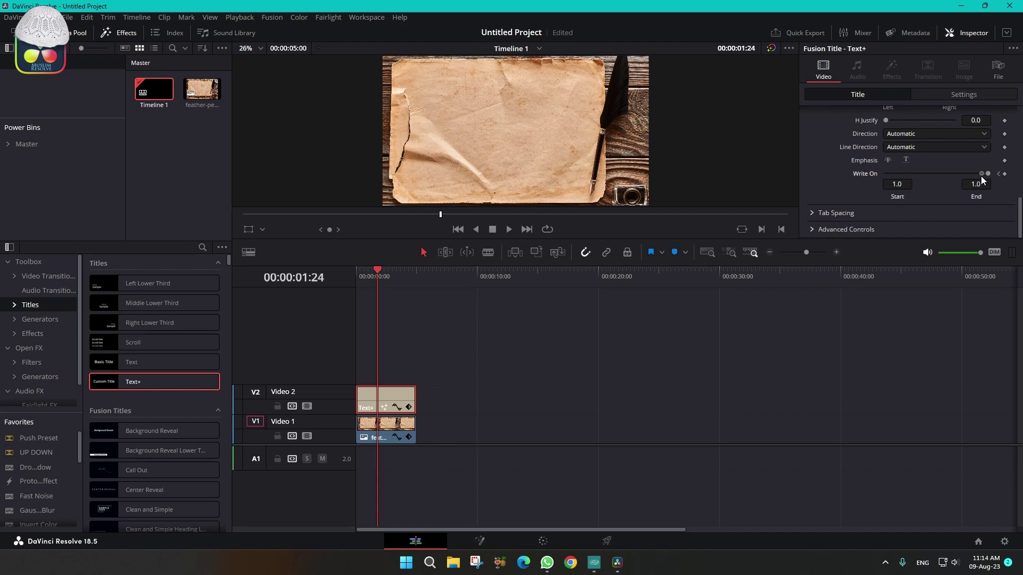
{"action": "left_click_drag", "start_coordinate": [980, 176], "coordinate": [874, 179]}
{"action": "left_click", "coordinate": [350, 272]}
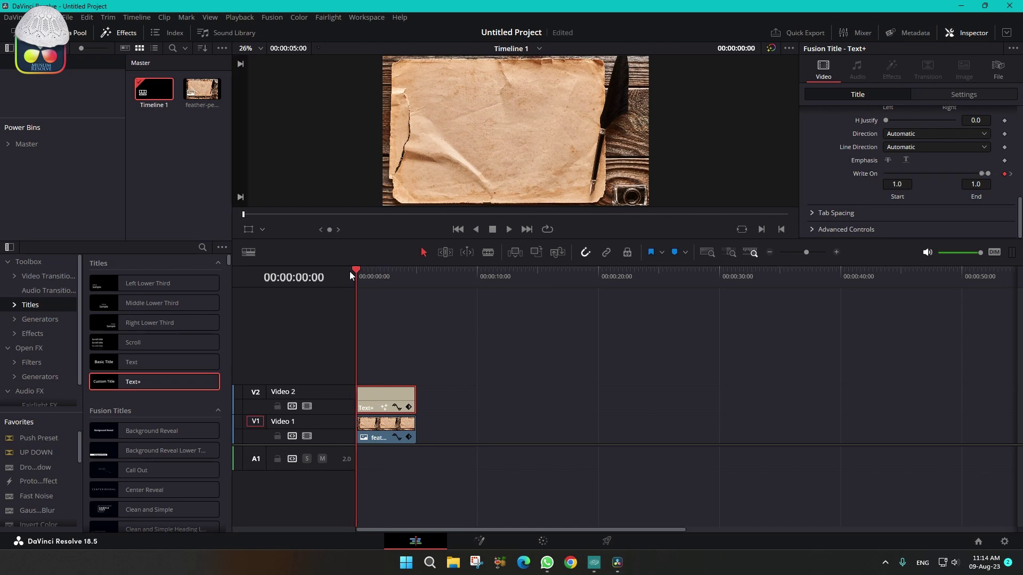
{"action": "key", "text": "space"}
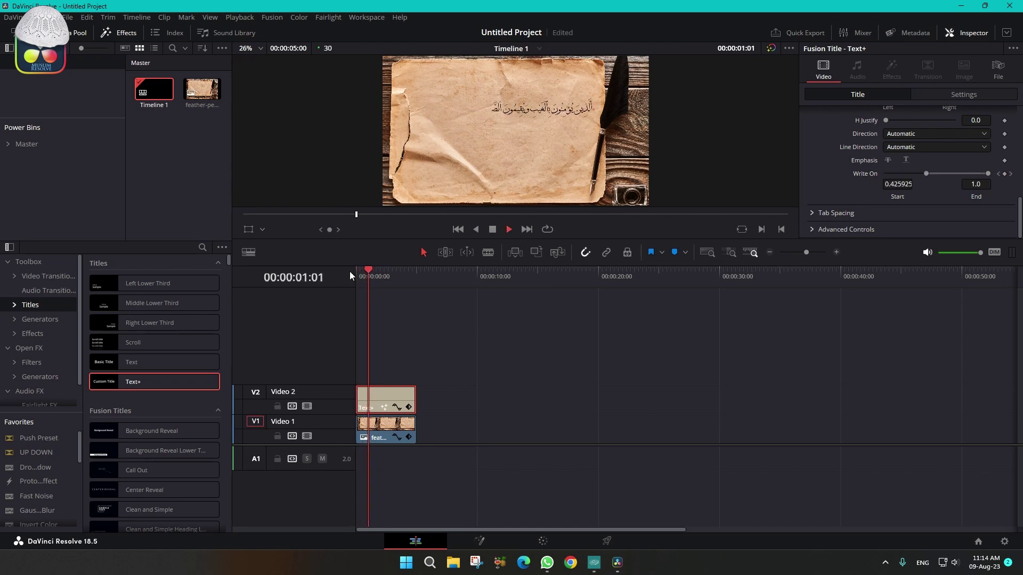
{"action": "left_click", "coordinate": [357, 273]}
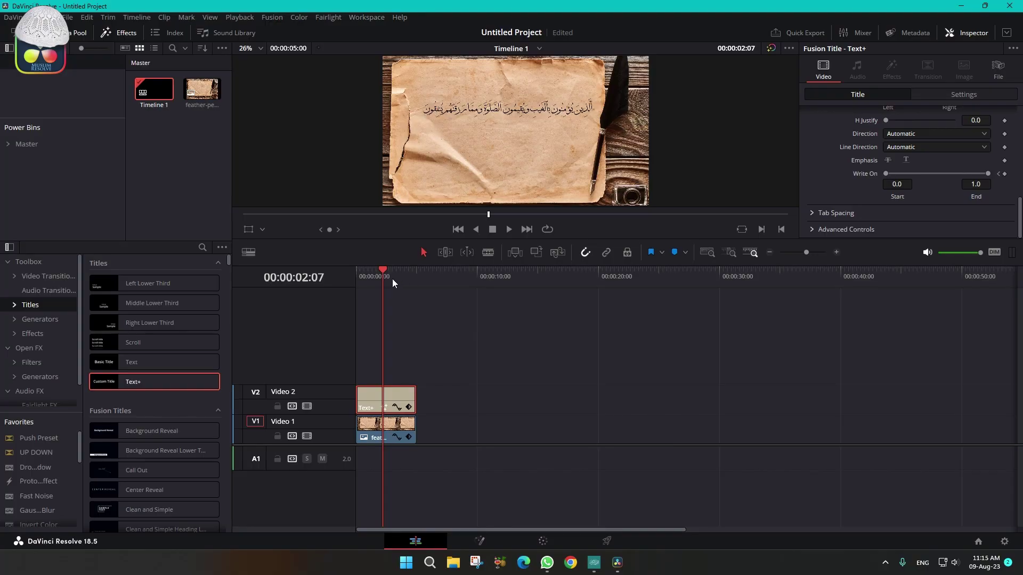
- Set the title's Composite Mode to Overlay, duplicate it onto Video 3, and preview full screen
{"action": "left_click", "coordinate": [389, 276]}
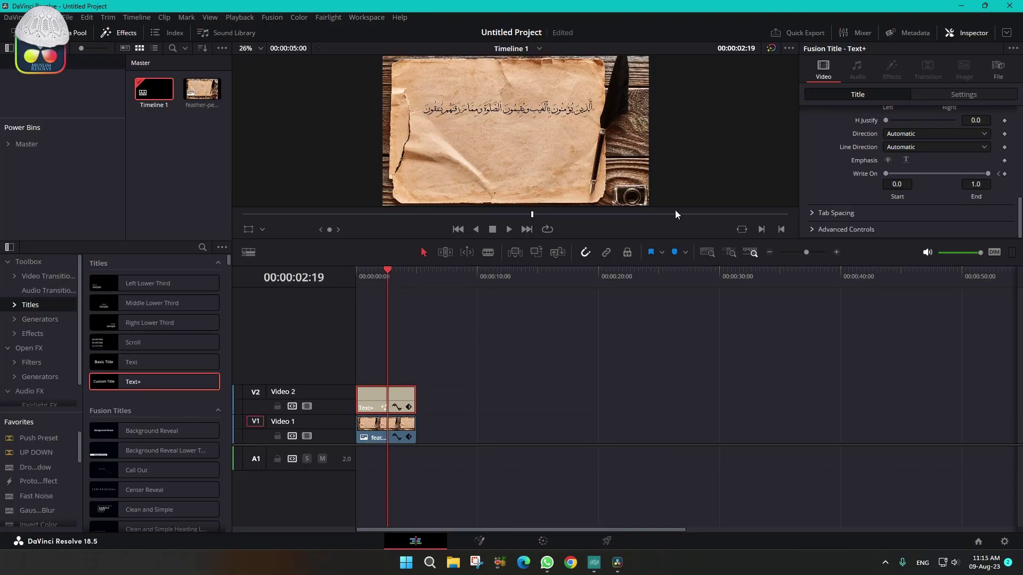
{"action": "left_click", "coordinate": [951, 93]}
{"action": "scroll", "coordinate": [875, 163], "scroll_direction": "down", "scroll_amount": 1}
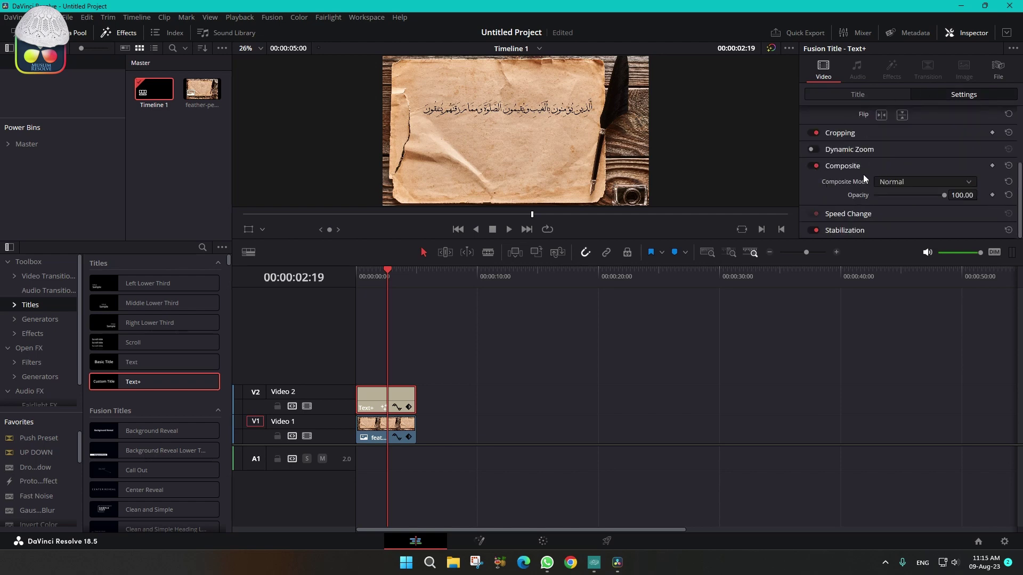
{"action": "left_click", "coordinate": [922, 183]}
{"action": "key", "text": "o"}
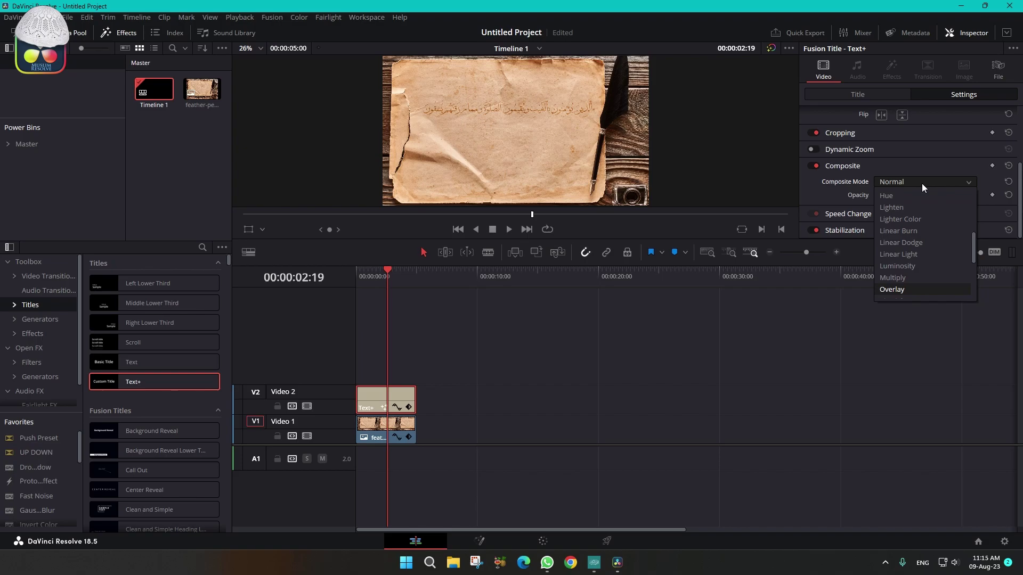
{"action": "key", "text": "Return"}
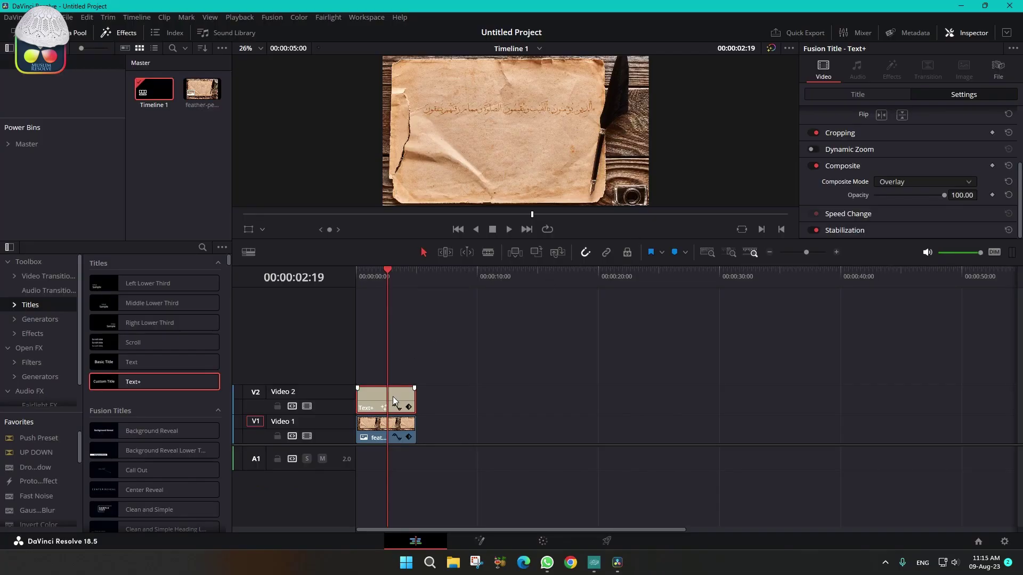
{"action": "left_click_drag", "start_coordinate": [392, 397], "coordinate": [391, 364]}
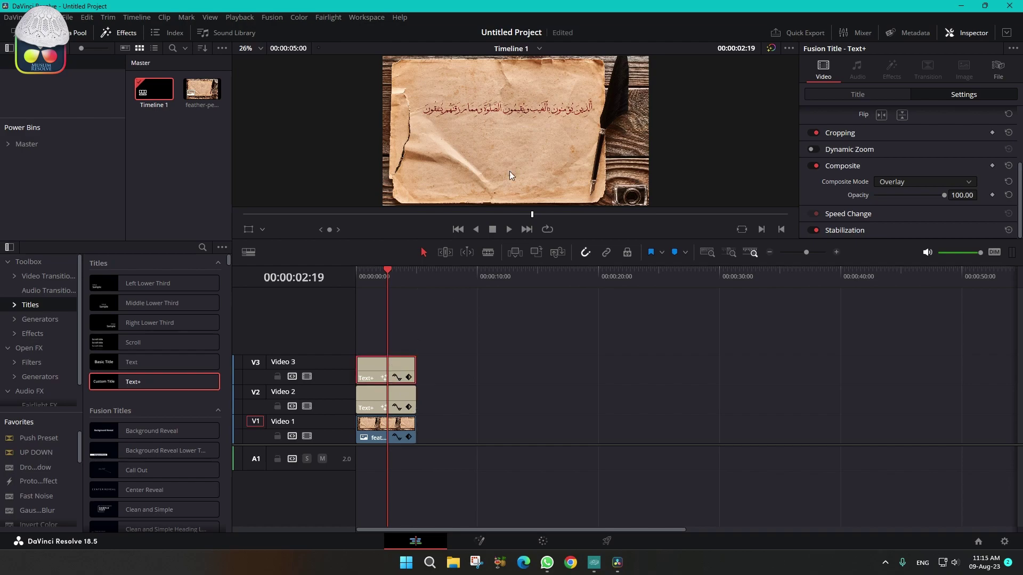
{"action": "key", "text": "ctrl+f"}
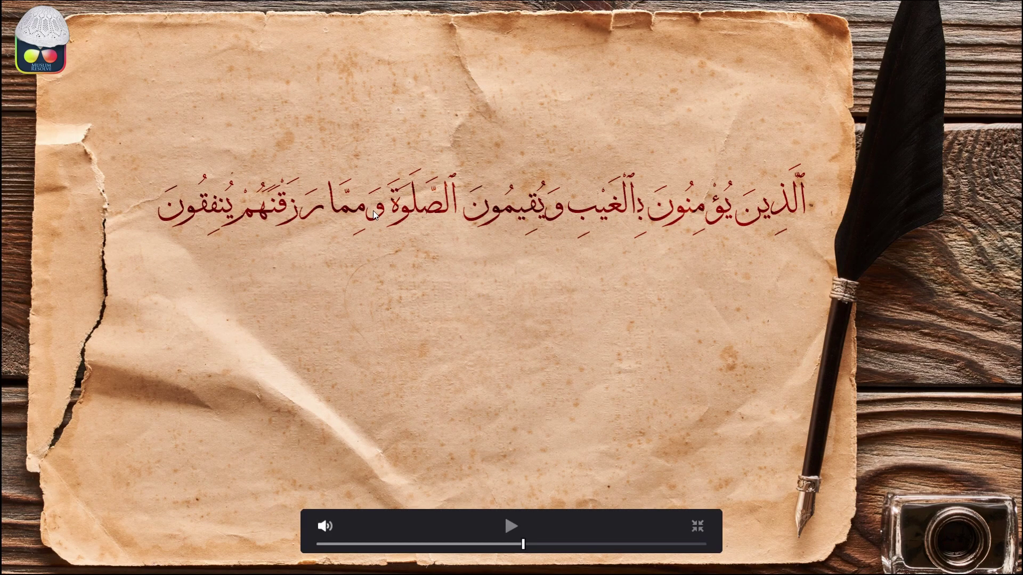
- Leave the full-screen viewer with Escape, returning to the Edit page's stacked titles
{"action": "key", "text": "Escape"}
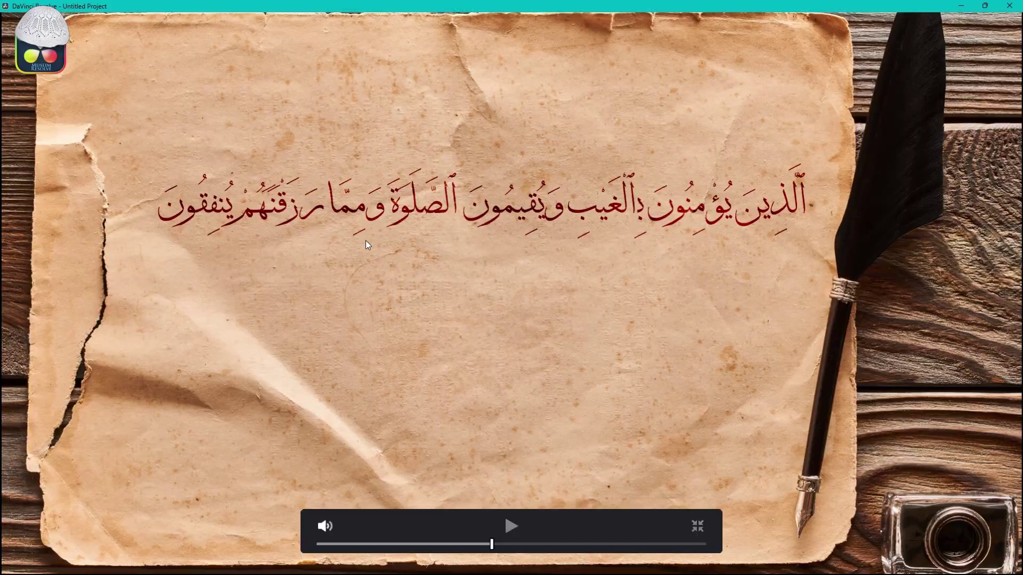
{"action": "key", "text": "Escape"}
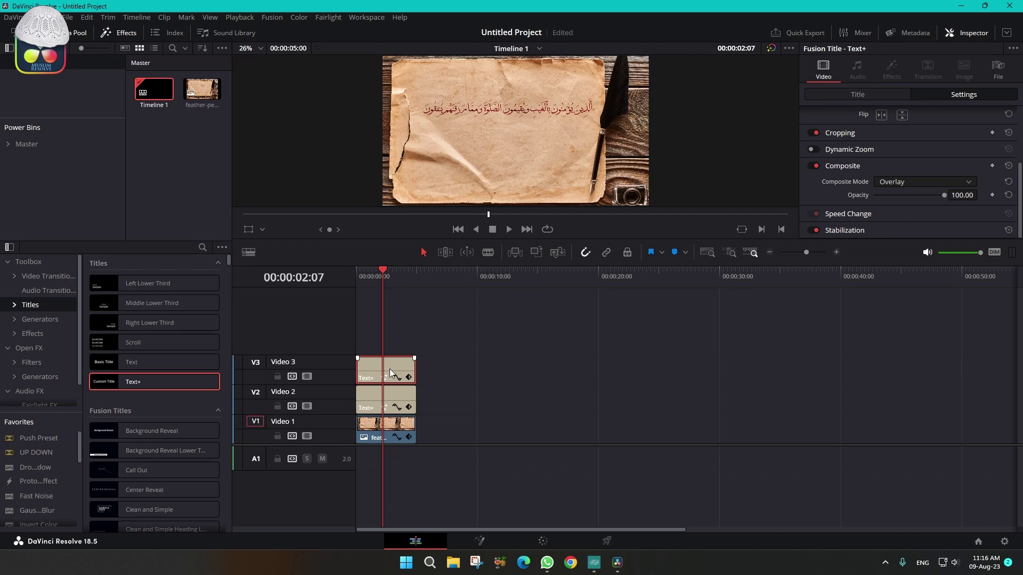
- Delete the Video 3 duplicate, reset the Video 2 title to Normal blending, and rewind
{"action": "key", "text": "Delete"}
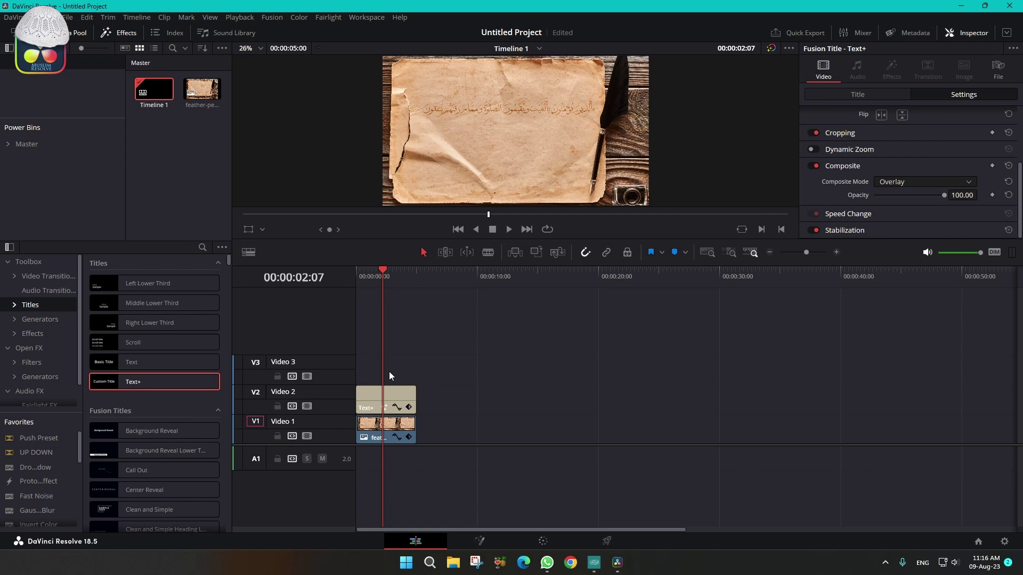
{"action": "left_click", "coordinate": [373, 406]}
{"action": "left_click", "coordinate": [937, 182]}
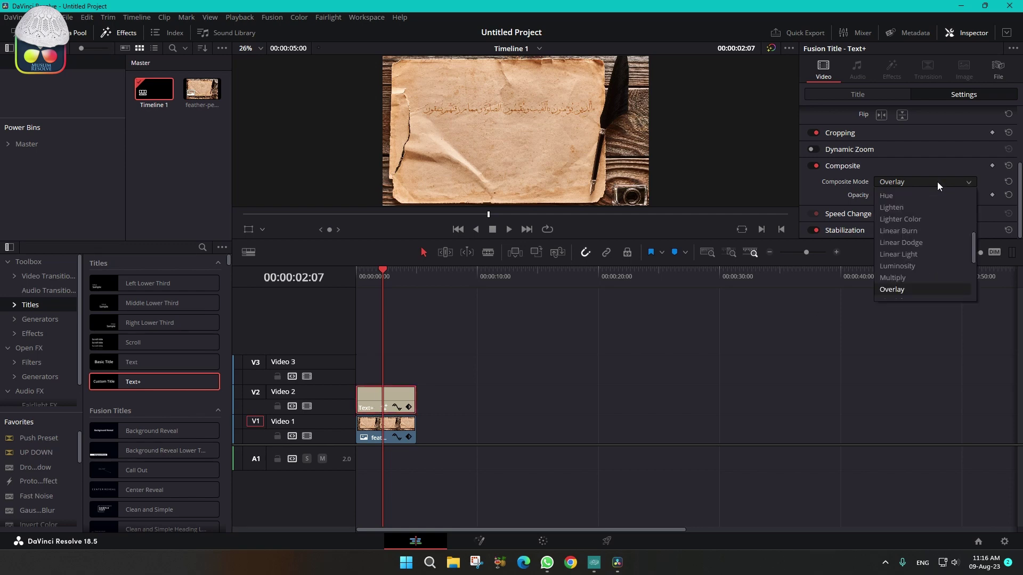
{"action": "scroll", "coordinate": [937, 182], "scroll_direction": "up", "scroll_amount": 10}
{"action": "left_click", "coordinate": [891, 196]}
{"action": "scroll", "coordinate": [437, 111], "scroll_direction": "up", "scroll_amount": 3}
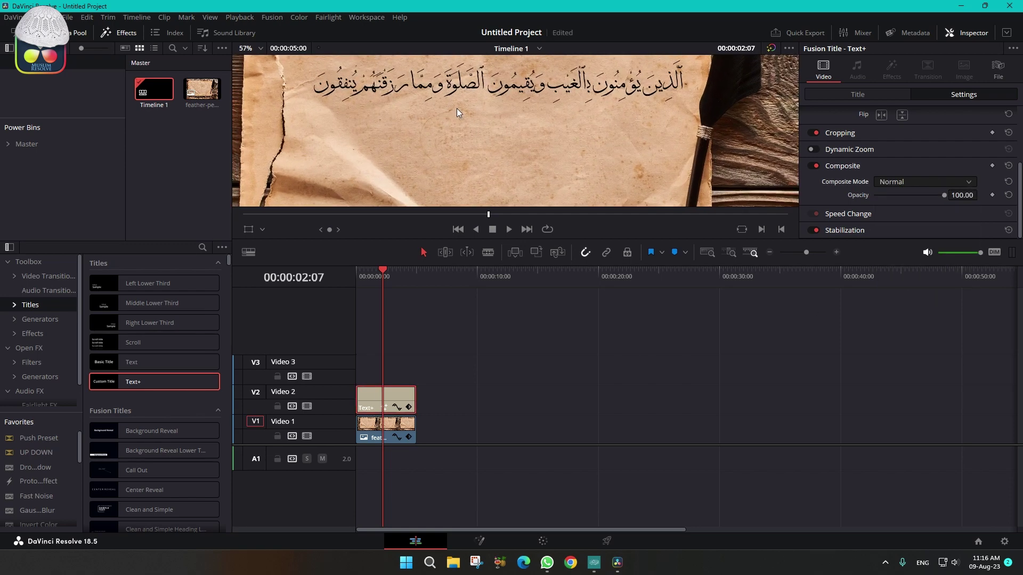
{"action": "left_click_drag", "start_coordinate": [373, 270], "coordinate": [351, 273]}
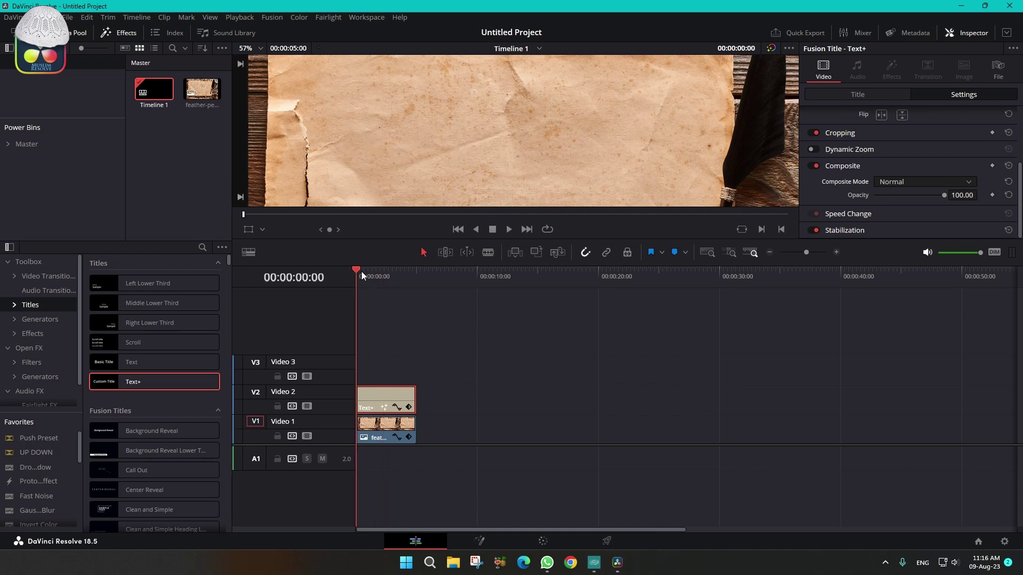
{"action": "left_click", "coordinate": [847, 93]}
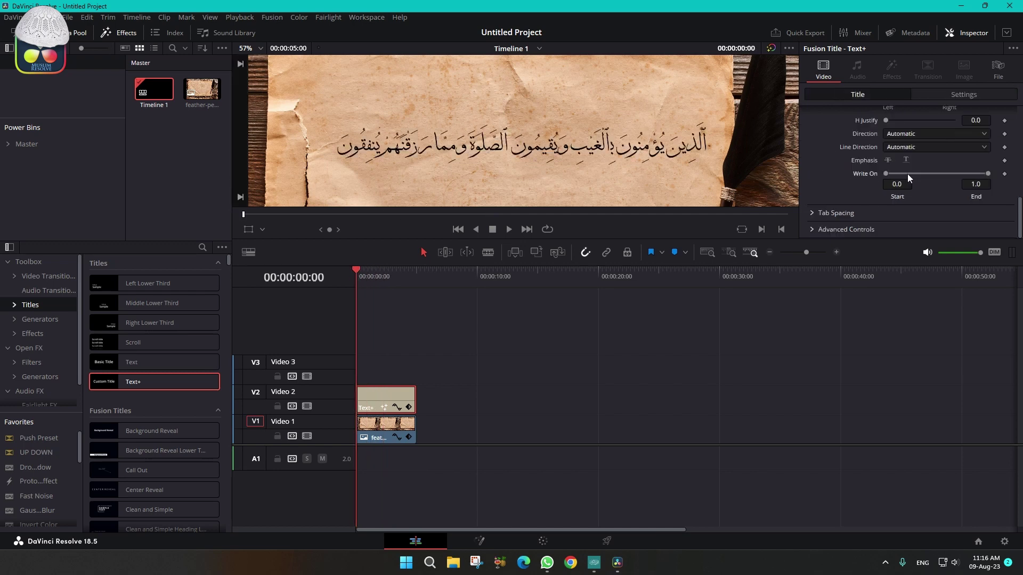
- Crop the title from the left to about 1572 with Softness 17.6
{"action": "left_click", "coordinate": [960, 97]}
{"action": "left_click", "coordinate": [839, 134]}
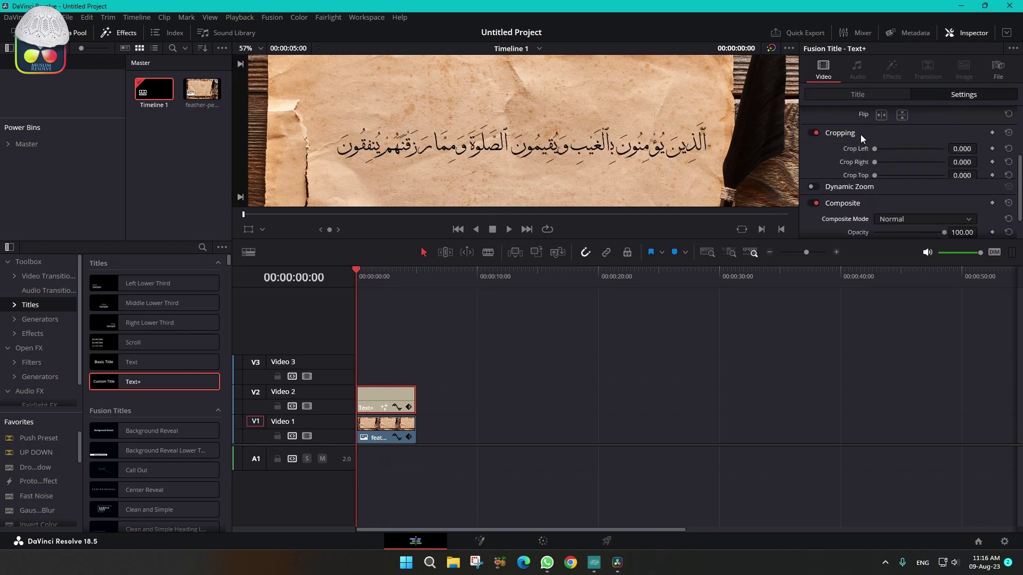
{"action": "scroll", "coordinate": [860, 134], "scroll_direction": "up", "scroll_amount": 3}
{"action": "scroll", "coordinate": [958, 109], "scroll_direction": "down", "scroll_amount": 1}
{"action": "scroll", "coordinate": [831, 207], "scroll_direction": "down", "scroll_amount": 2}
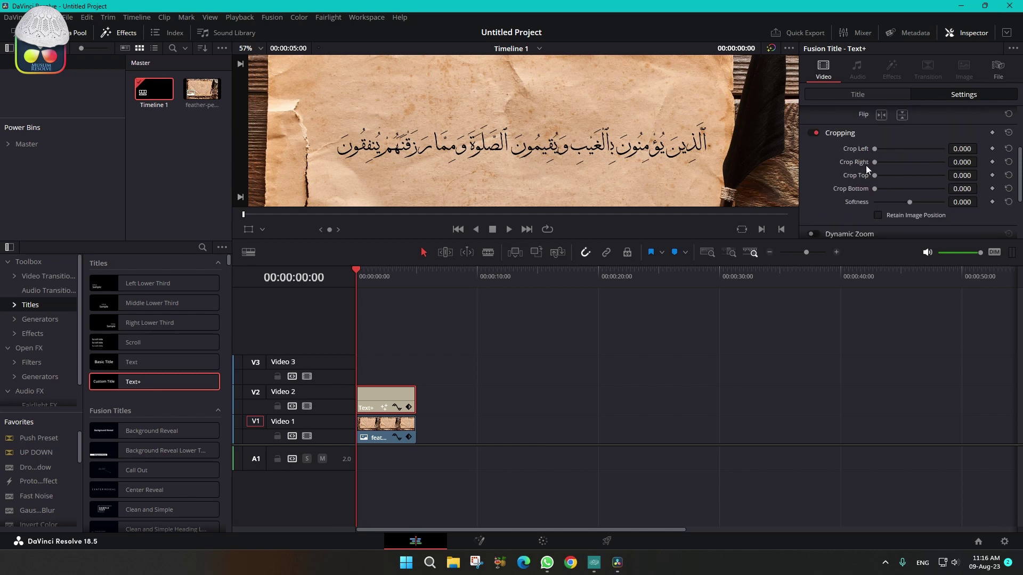
{"action": "mouse_move", "coordinate": [961, 148]}
{"action": "left_mouse_down"}
{"action": "mouse_move", "coordinate": [998, 149]}
{"action": "mouse_move", "coordinate": [956, 146]}
{"action": "left_mouse_up"}
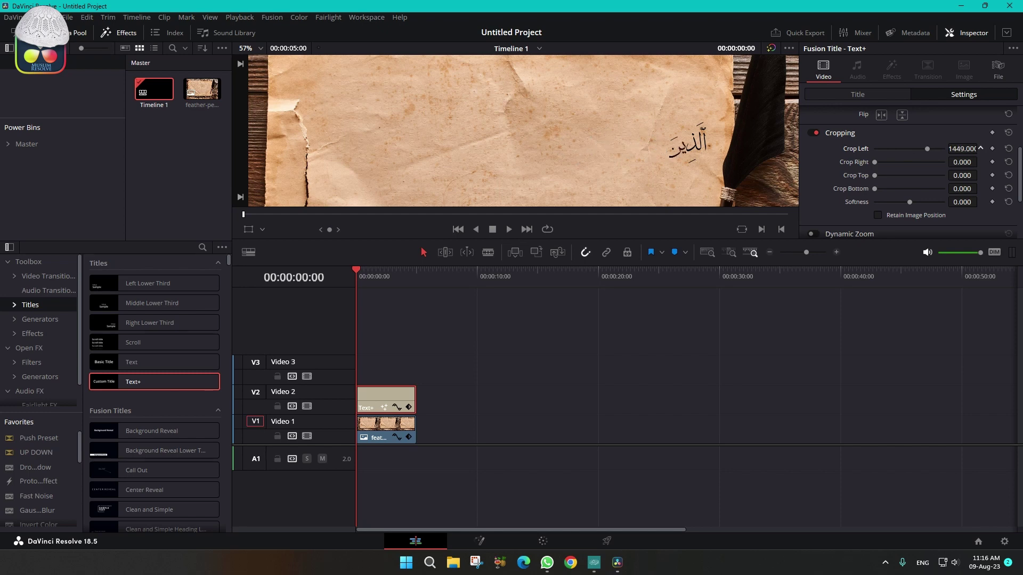
{"action": "mouse_move", "coordinate": [960, 202]}
{"action": "left_mouse_down"}
{"action": "mouse_move", "coordinate": [927, 202]}
{"action": "mouse_move", "coordinate": [961, 202]}
{"action": "left_mouse_up"}
{"action": "scroll", "coordinate": [744, 165], "scroll_direction": "up", "scroll_amount": 2}
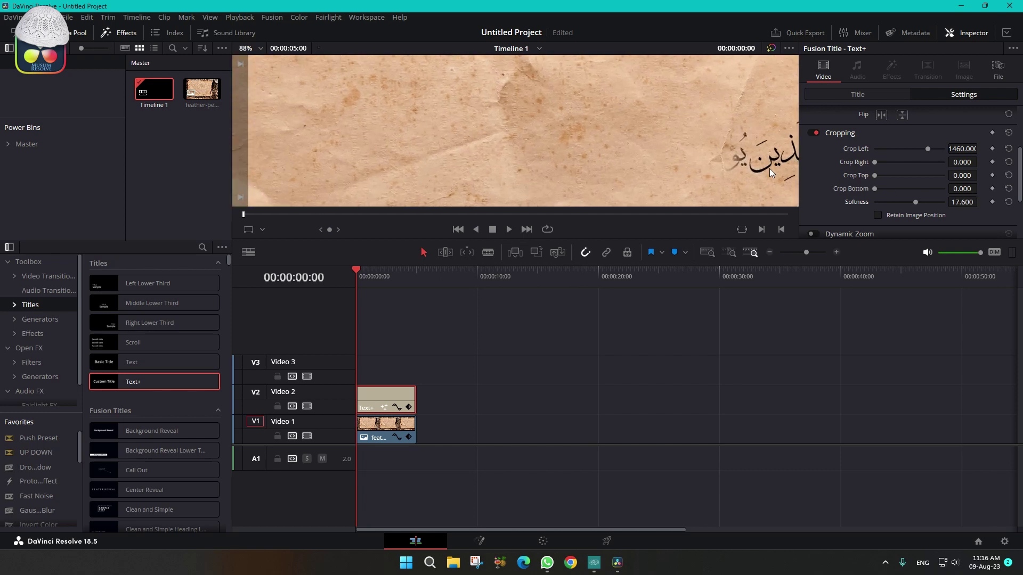
{"action": "scroll", "coordinate": [769, 168], "scroll_direction": "up", "scroll_amount": 2}
{"action": "scroll", "coordinate": [739, 146], "scroll_direction": "down", "scroll_amount": 1}
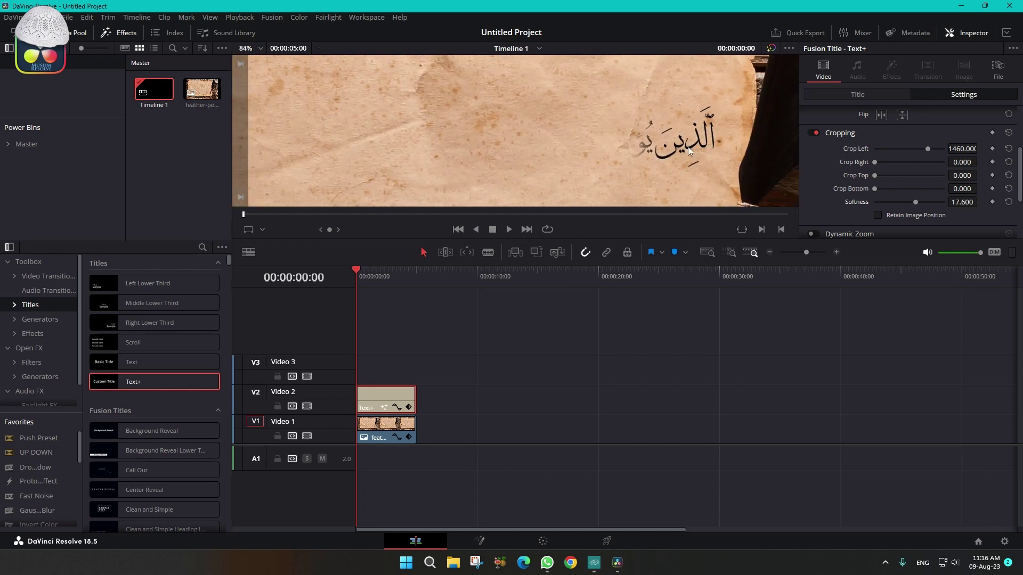
{"action": "scroll", "coordinate": [661, 151], "scroll_direction": "down", "scroll_amount": 1}
{"action": "scroll", "coordinate": [623, 152], "scroll_direction": "down", "scroll_amount": 2}
{"action": "scroll", "coordinate": [560, 155], "scroll_direction": "down", "scroll_amount": 2}
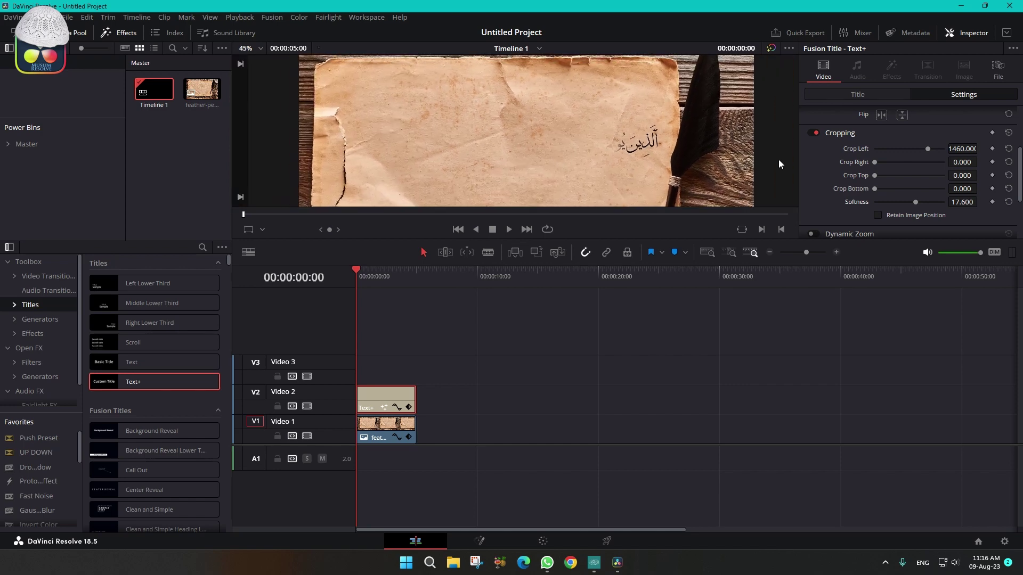
- Keyframe Crop Left from fully hidden to 0 at 00:00:01:24, then preview full screen
{"action": "left_click_drag", "start_coordinate": [962, 148], "coordinate": [990, 149]}
{"action": "left_click", "coordinate": [991, 149]}
{"action": "left_click", "coordinate": [378, 277]}
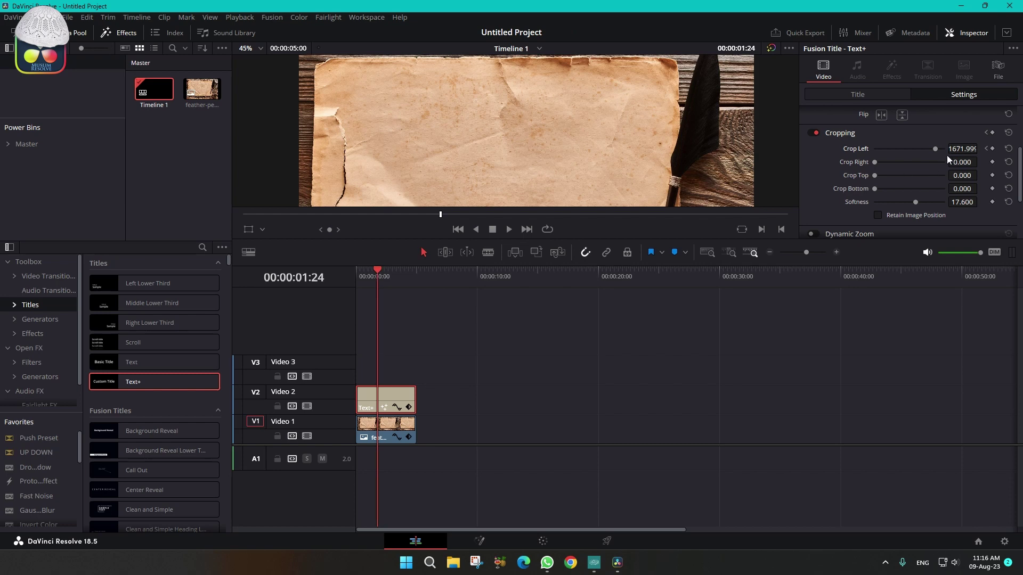
{"action": "scroll", "coordinate": [955, 149], "scroll_direction": "down", "scroll_amount": 1}
{"action": "left_click_drag", "start_coordinate": [963, 149], "coordinate": [919, 149]}
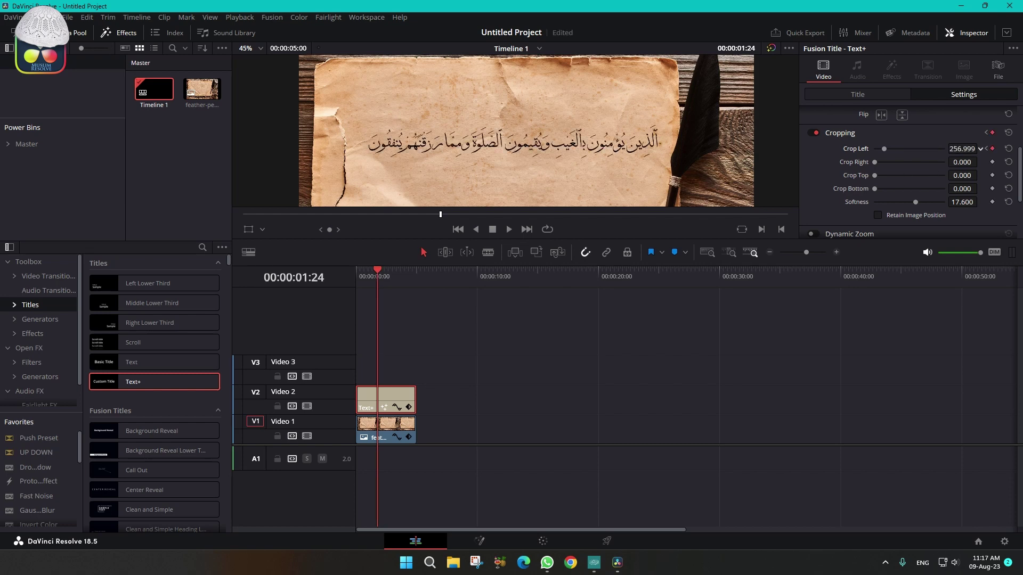
{"action": "left_click_drag", "start_coordinate": [980, 149], "coordinate": [980, 148]}
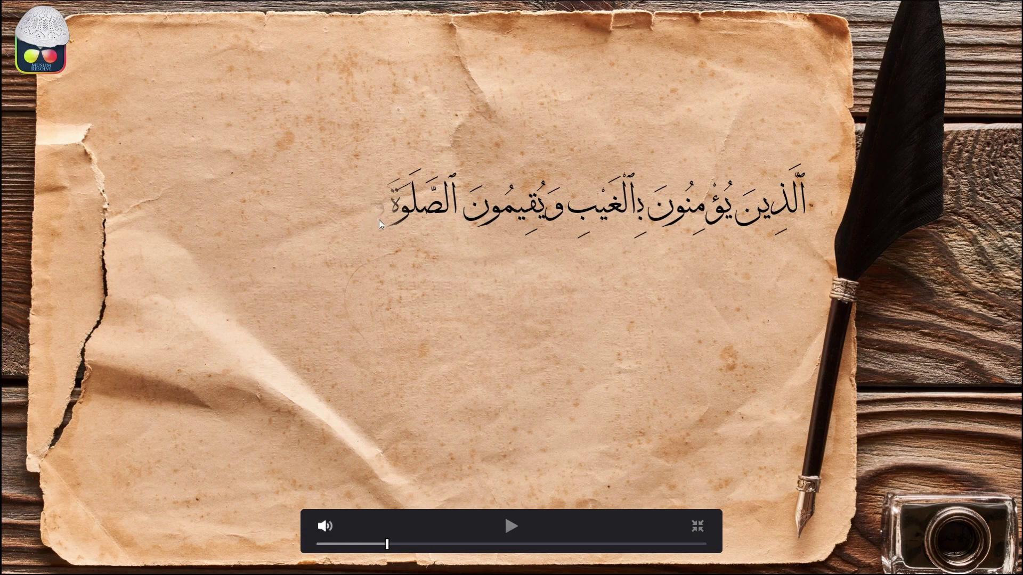
{"action": "key", "text": "space"}
{"action": "key", "text": "space"}
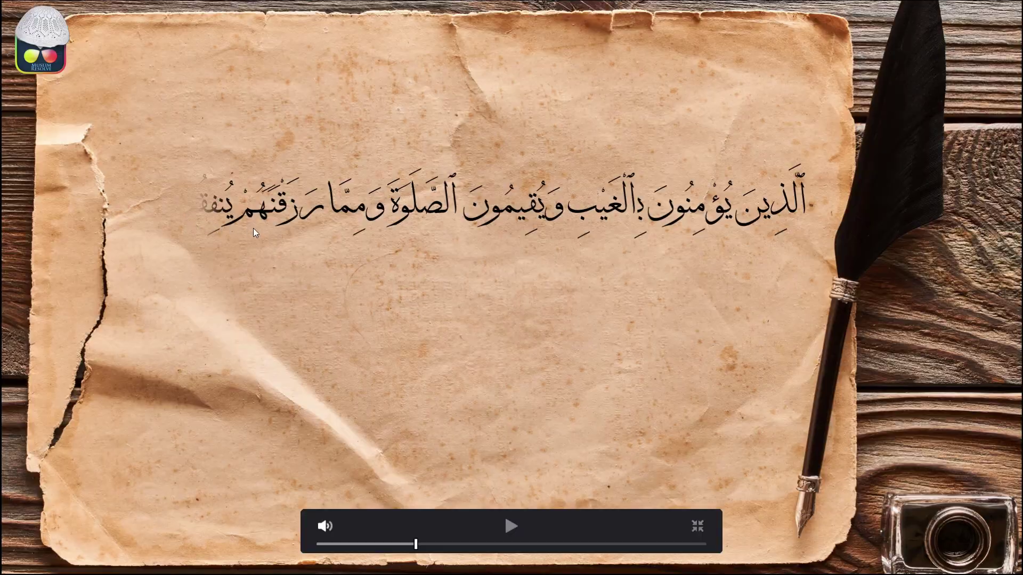
{"action": "key", "text": "p"}
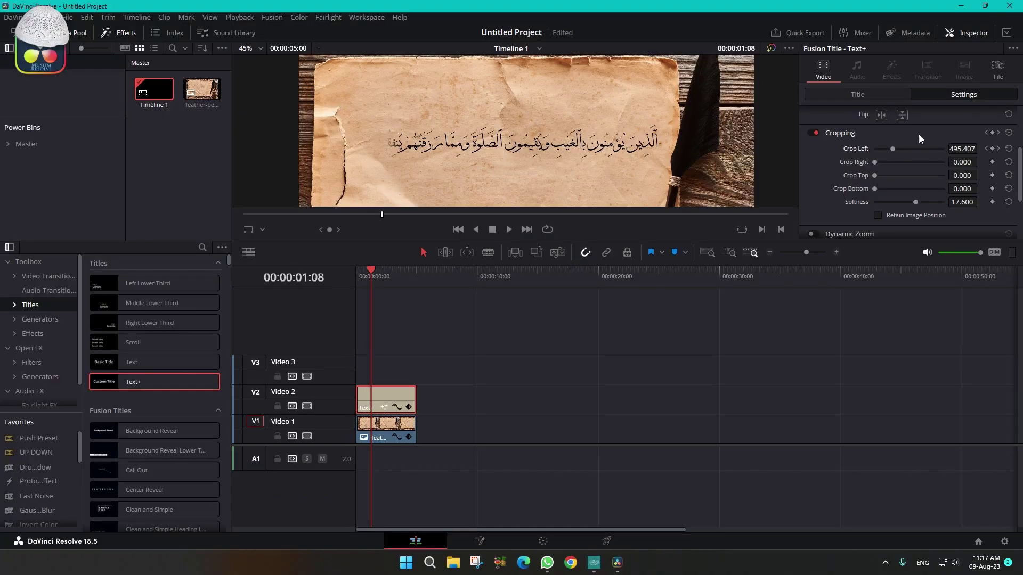
{"action": "scroll", "coordinate": [918, 134], "scroll_direction": "down", "scroll_amount": 3}
- Set the title's composite mode to Overlay, copy it onto Video 3, and preview full screen
{"action": "left_click", "coordinate": [917, 179]}
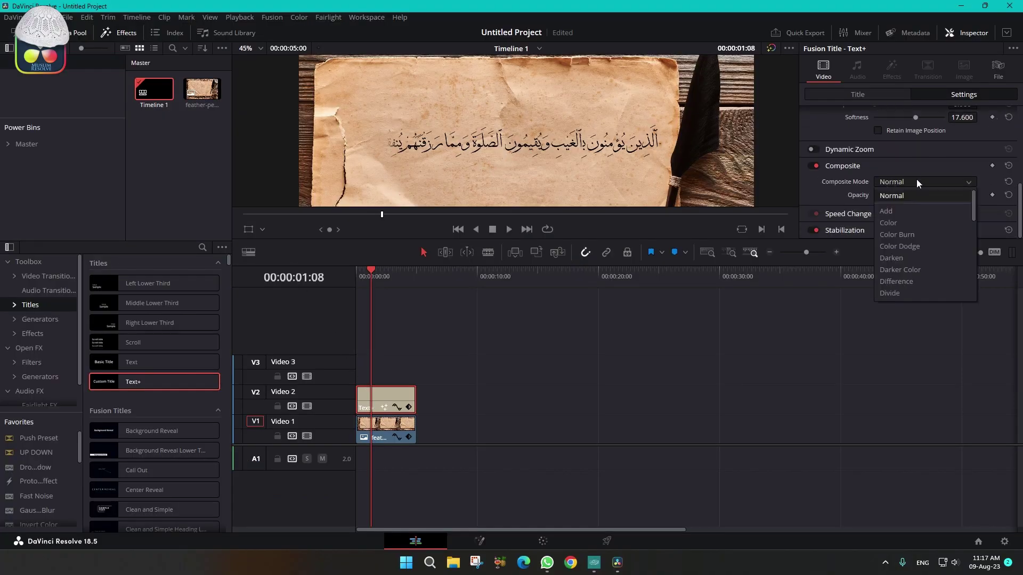
{"action": "key", "text": "o"}
{"action": "key", "text": "Return"}
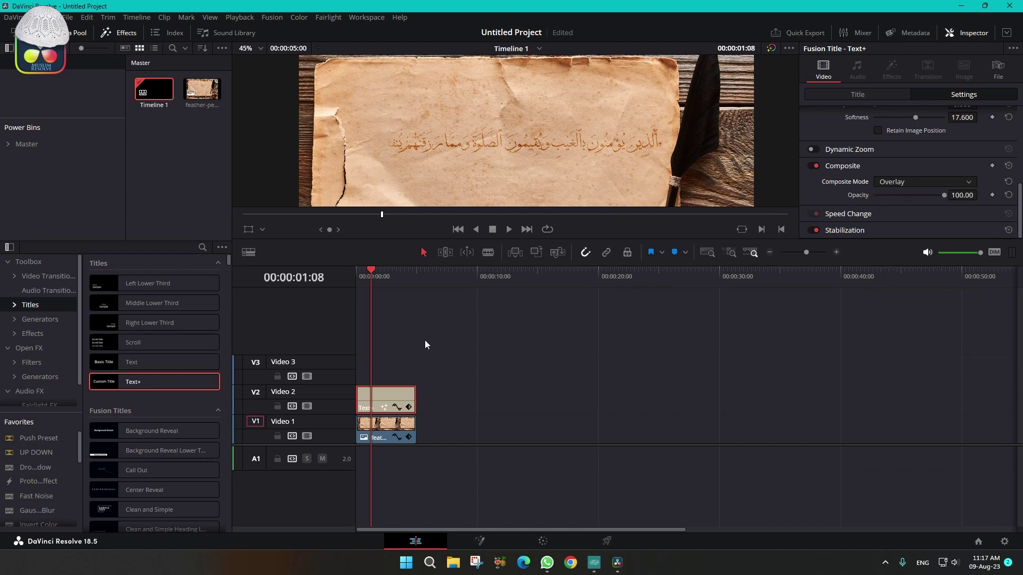
{"action": "left_click_drag", "start_coordinate": [377, 393], "coordinate": [374, 357]}
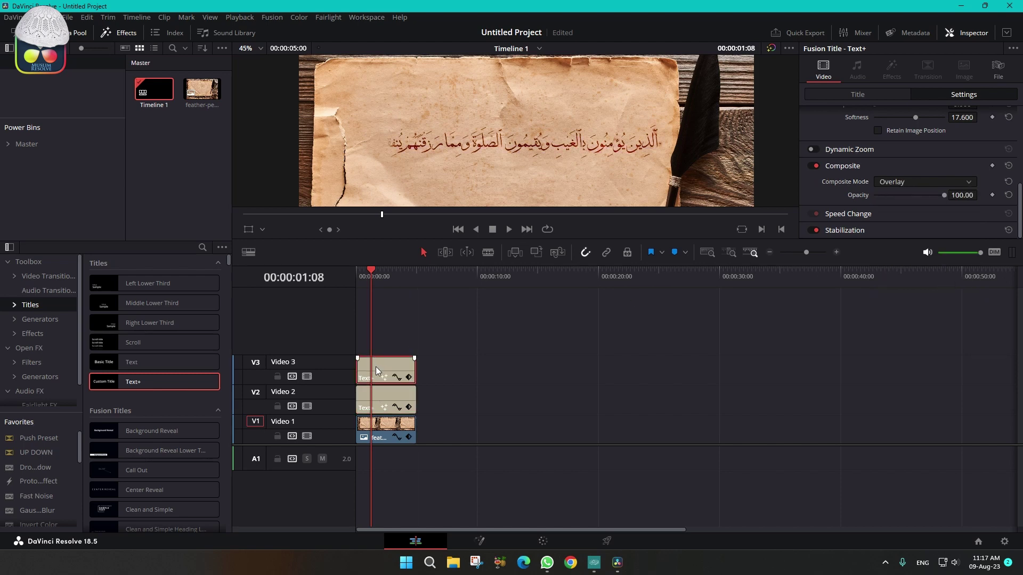
{"action": "key", "text": "ctrl+f"}
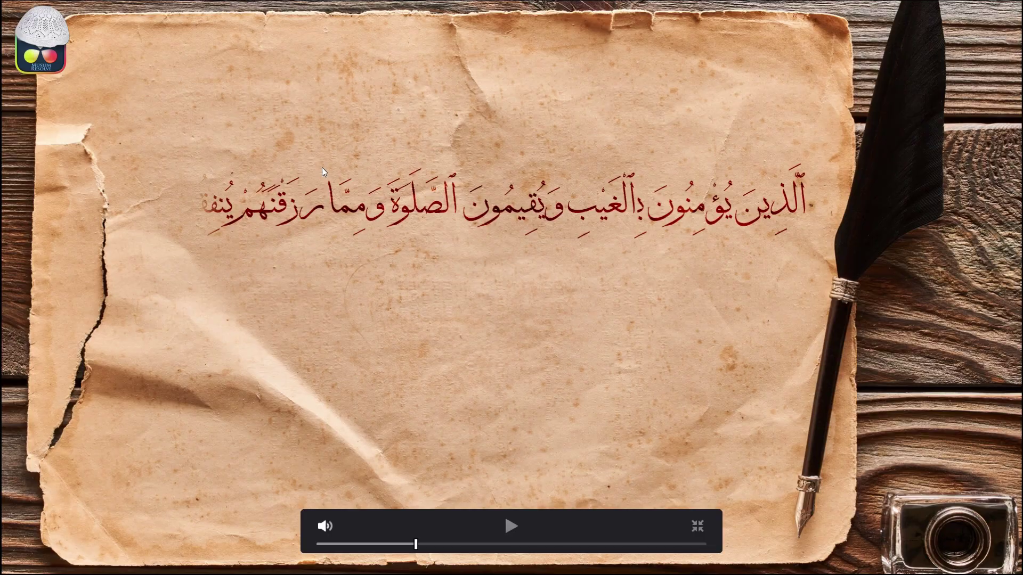
- Leave the full-screen preview and fit the Overlay-blended verse frame in the viewer
{"action": "key", "text": "Escape"}
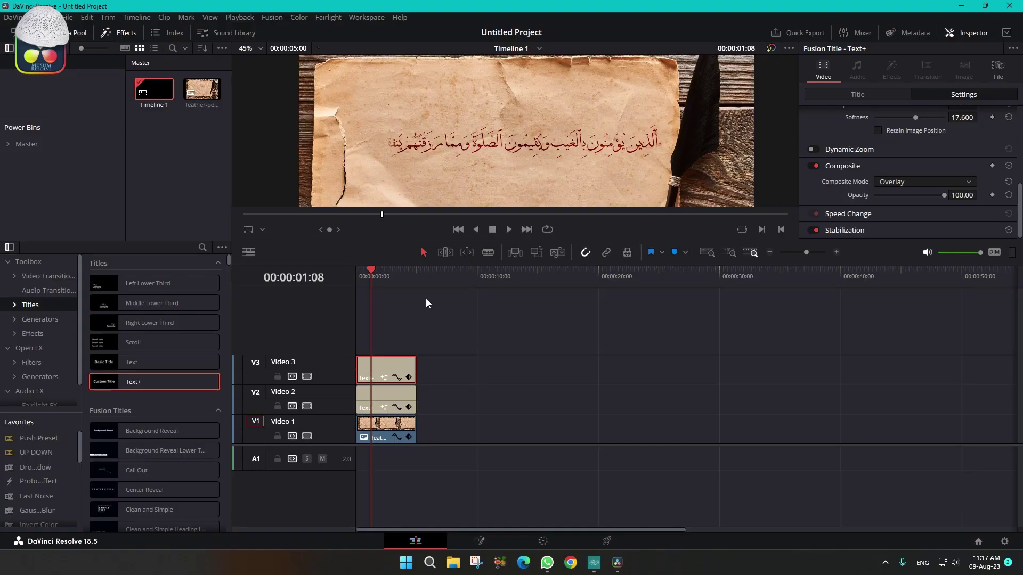
{"action": "key", "text": "shift+z"}
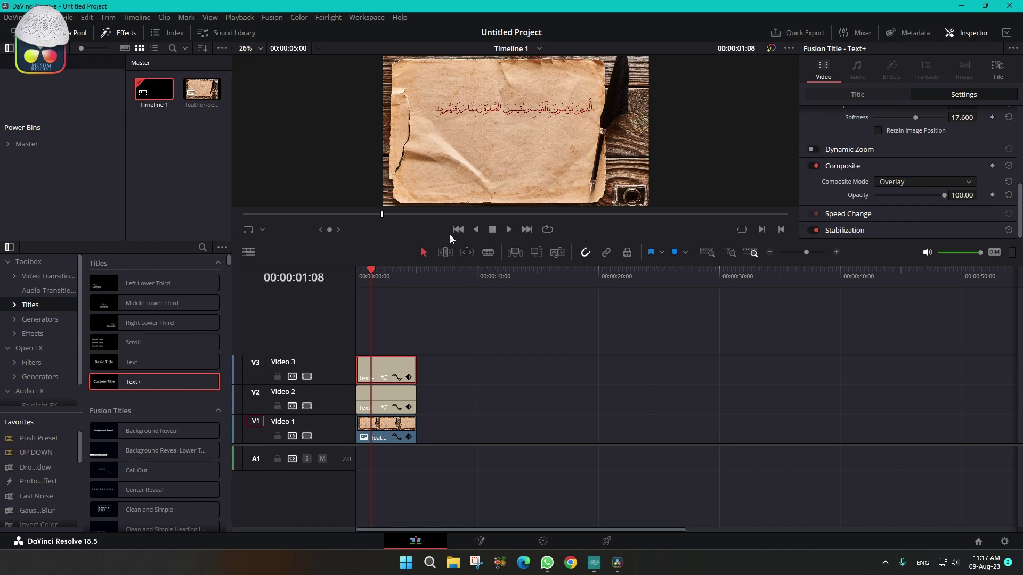